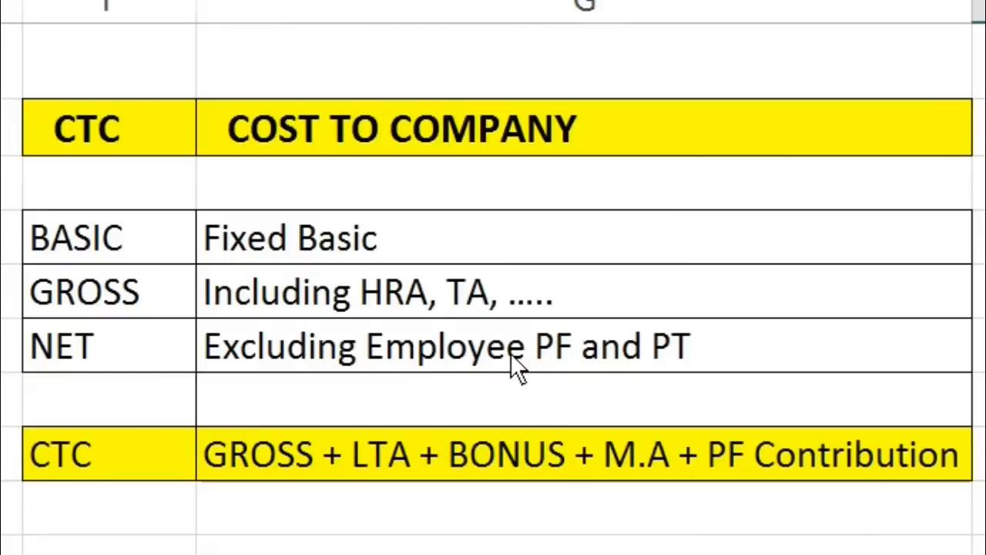
# Review the BASIC, GROSS, NET and CTC entries in the cost-to-company definitions table
pyautogui.click(150, 239)
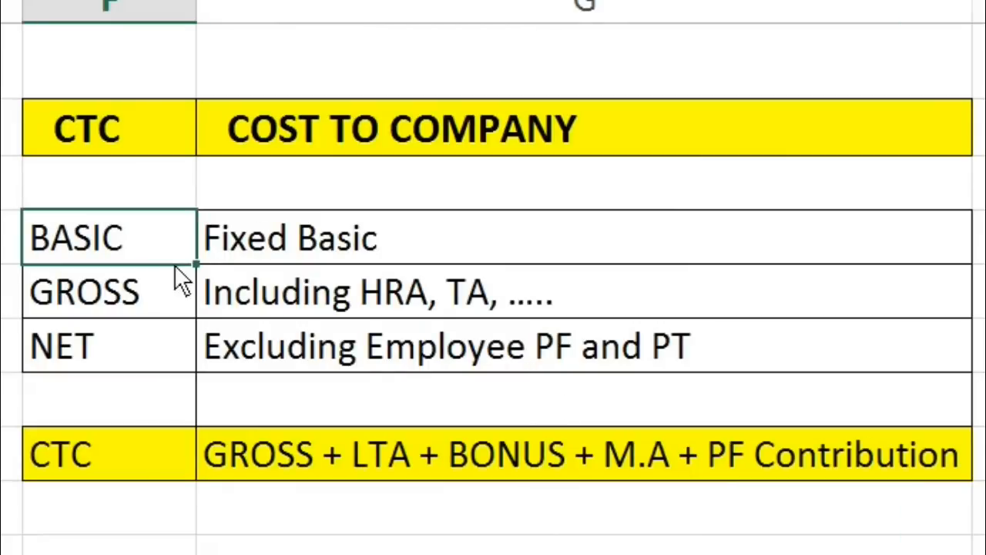
pyautogui.click(143, 312)
pyautogui.click(119, 350)
pyautogui.click(131, 446)
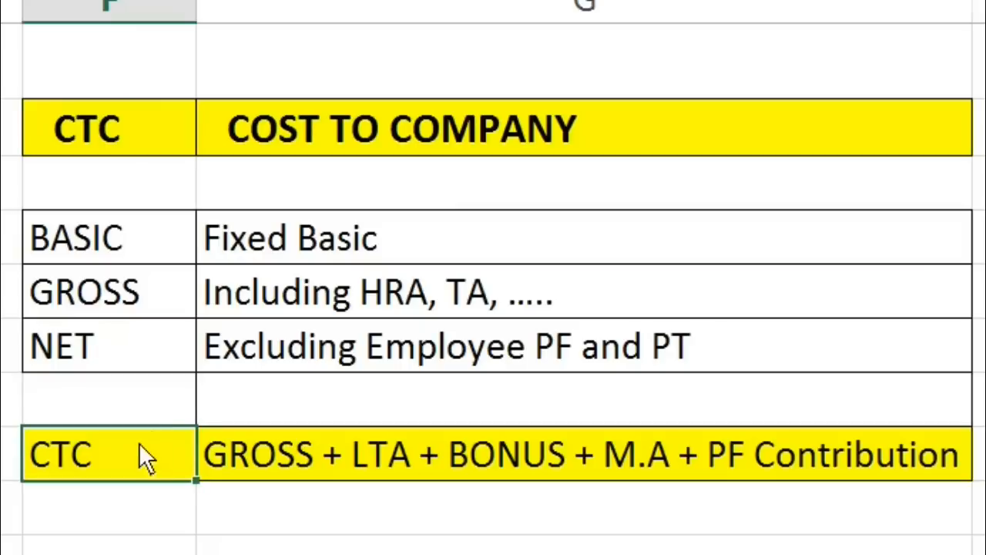
pyautogui.click(160, 253)
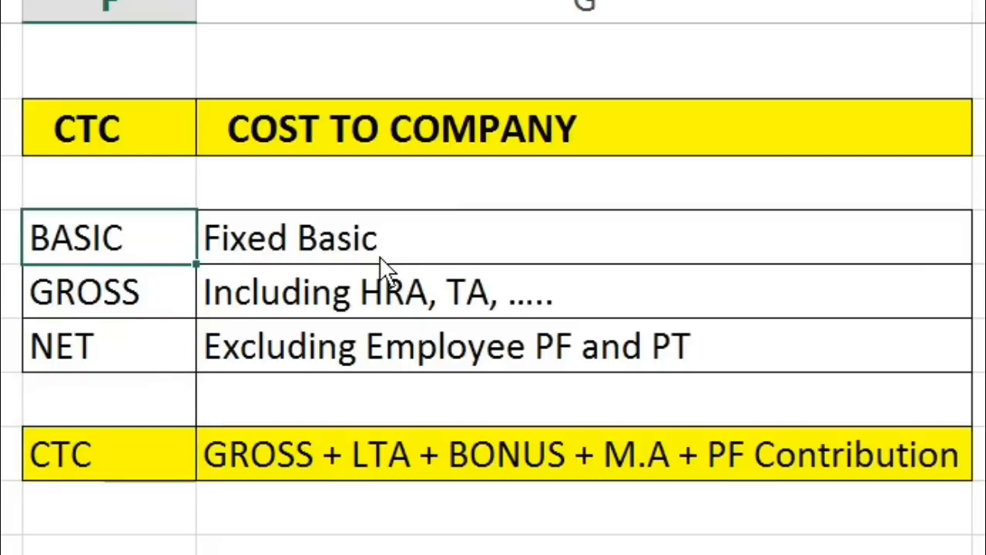
pyautogui.click(140, 285)
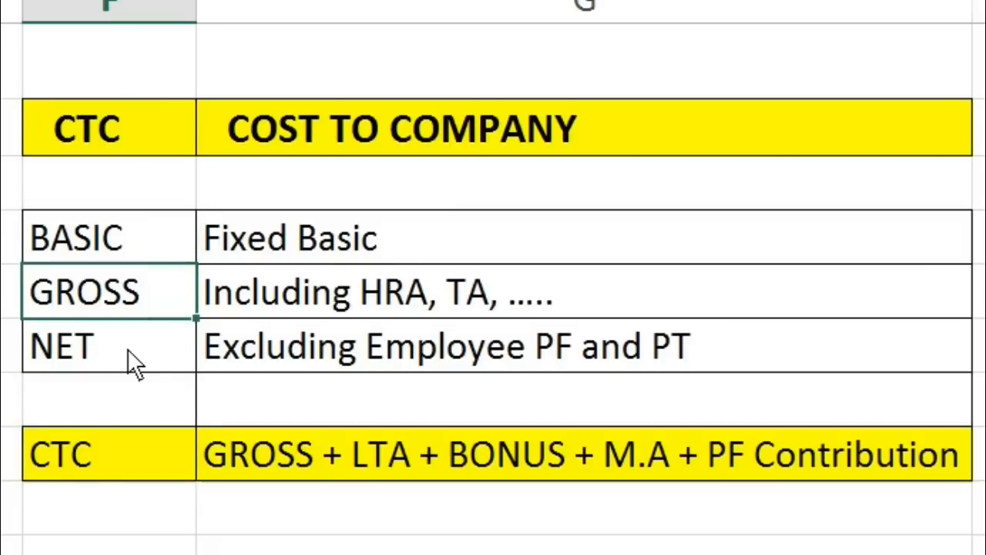
pyautogui.click(128, 353)
pyautogui.click(118, 447)
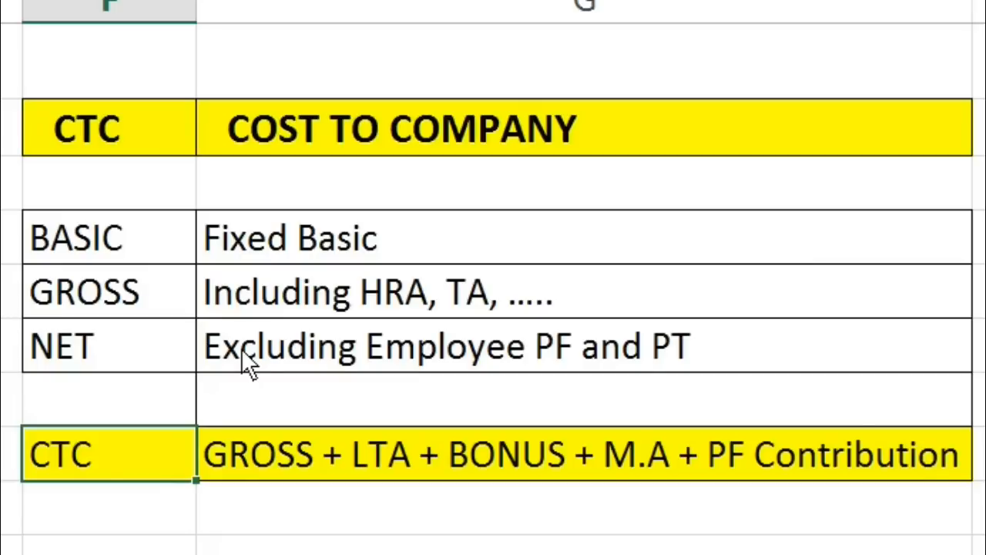
pyautogui.click(302, 243)
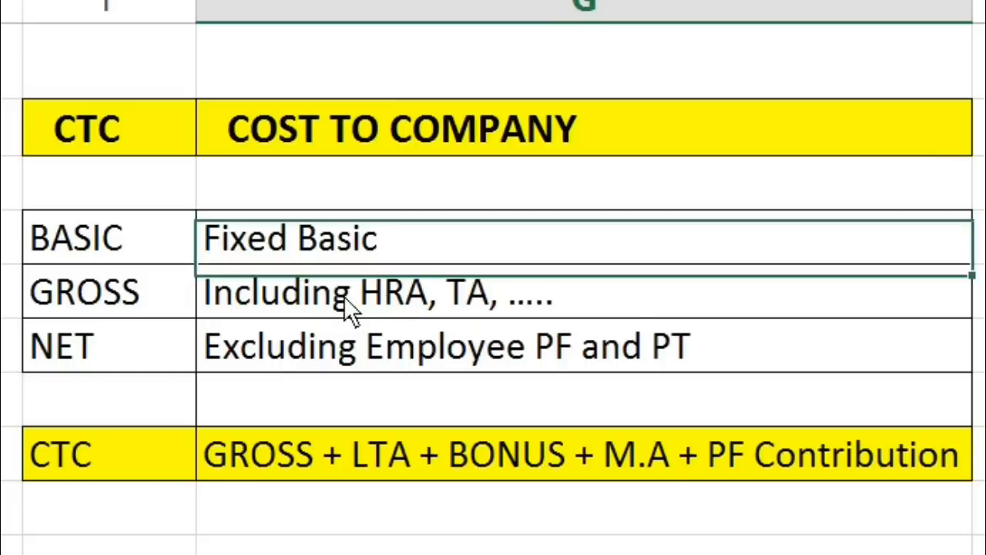
# Highlight the GROSS label and its description in the definitions table with a yellow fill
pyautogui.click(278, 294)
pyautogui.moveTo(141, 283); pyautogui.dragTo(483, 285)
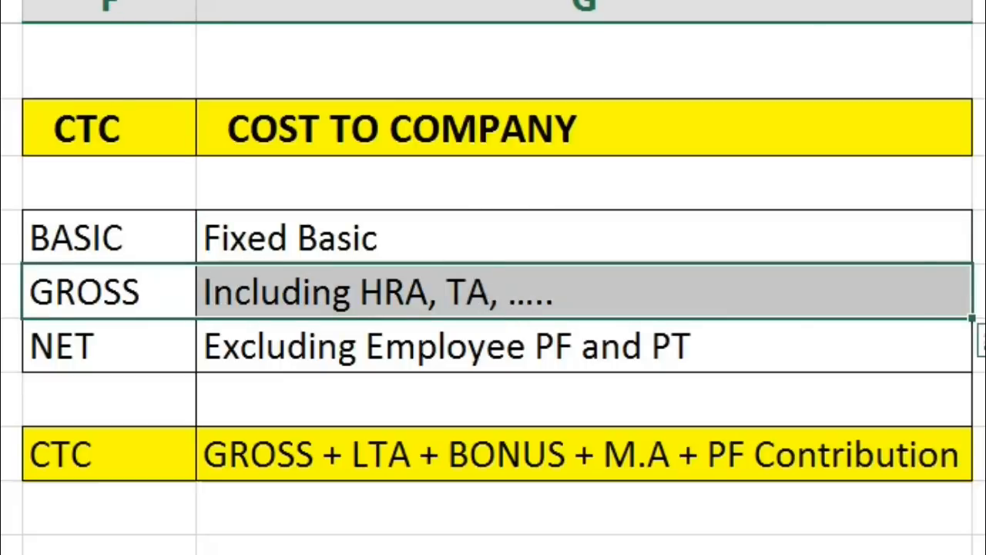
pyautogui.press('F4')
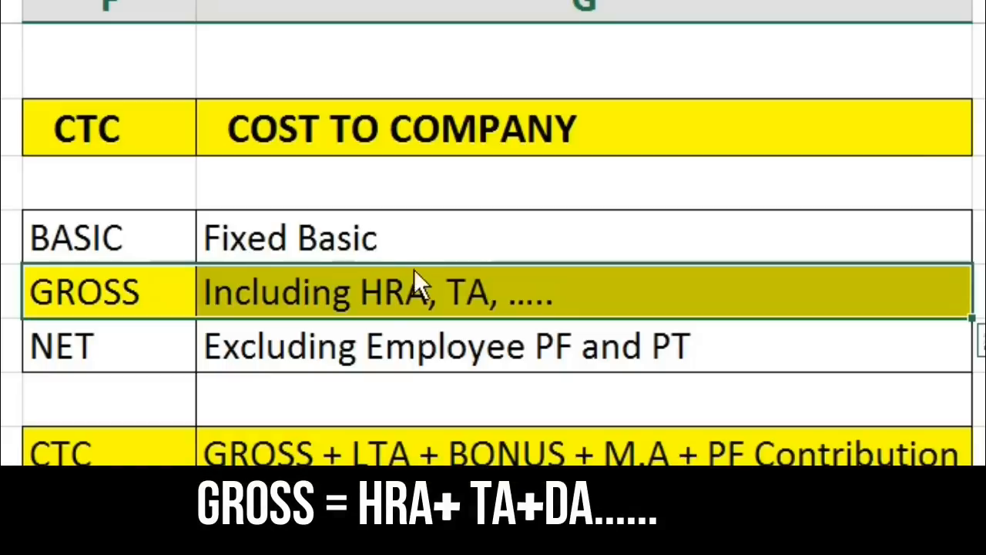
pyautogui.click(406, 291)
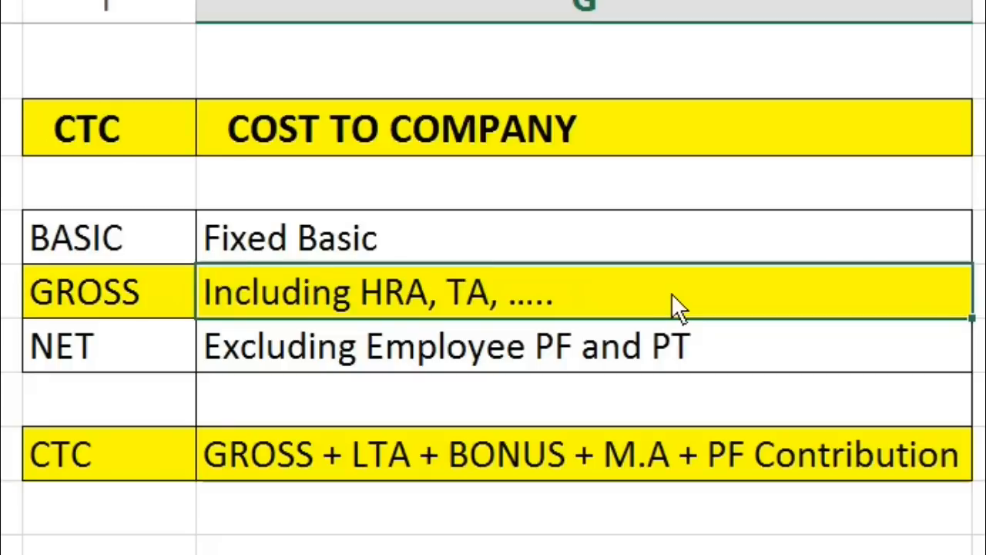
# Examine the GROSS and NET definitions and compare the NET row's Employee PF with PF Contribution in the CTC formula
pyautogui.moveTo(151, 297); pyautogui.dragTo(421, 297)
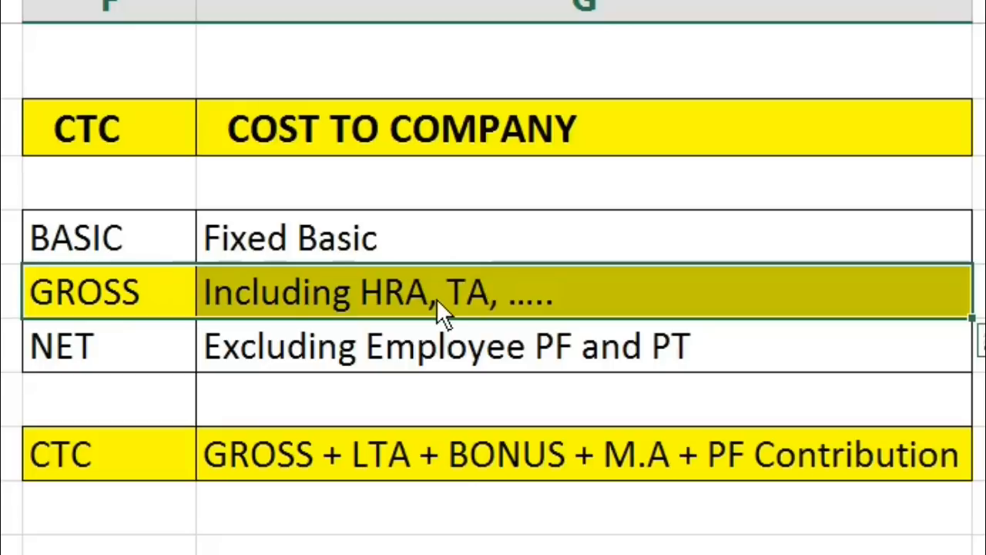
pyautogui.moveTo(127, 347); pyautogui.dragTo(418, 347)
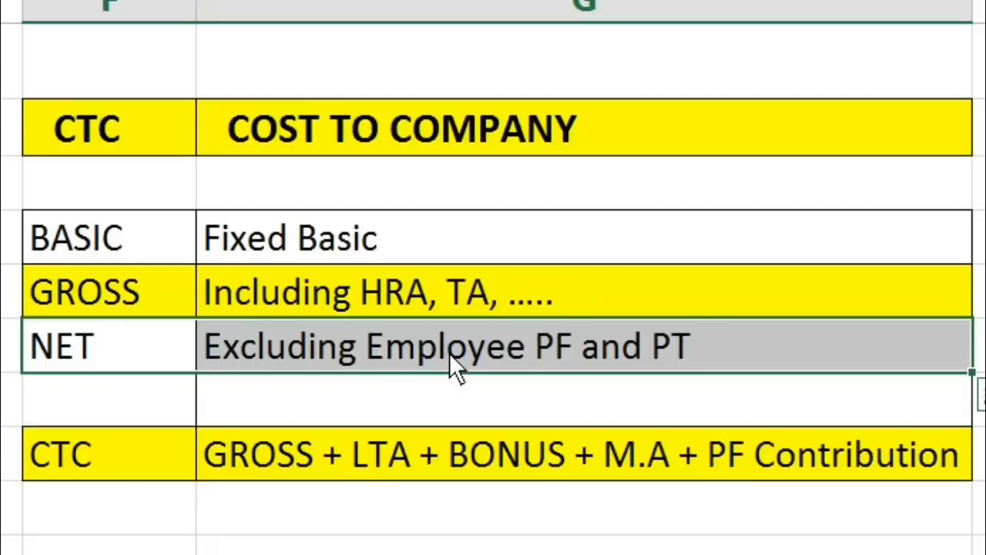
pyautogui.click(449, 354)
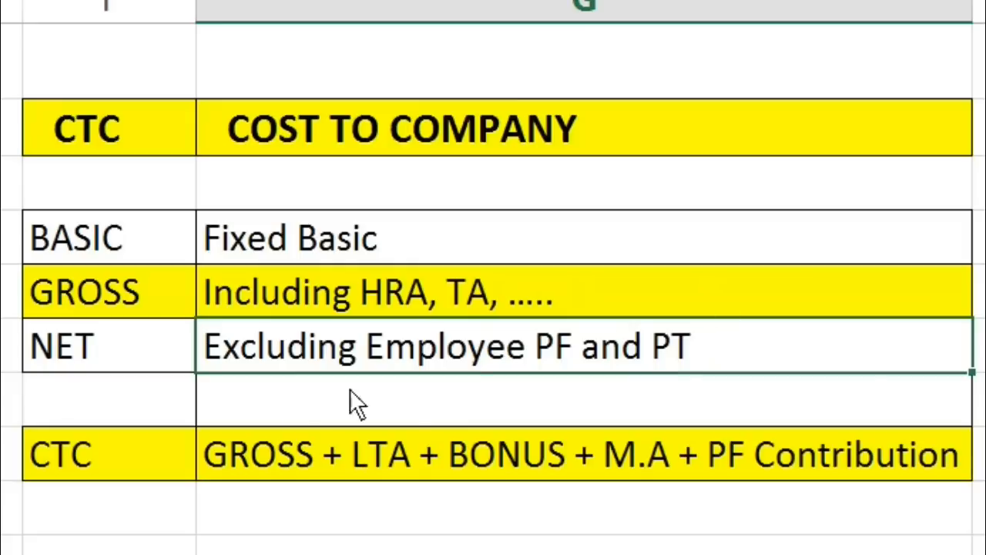
pyautogui.click(282, 447)
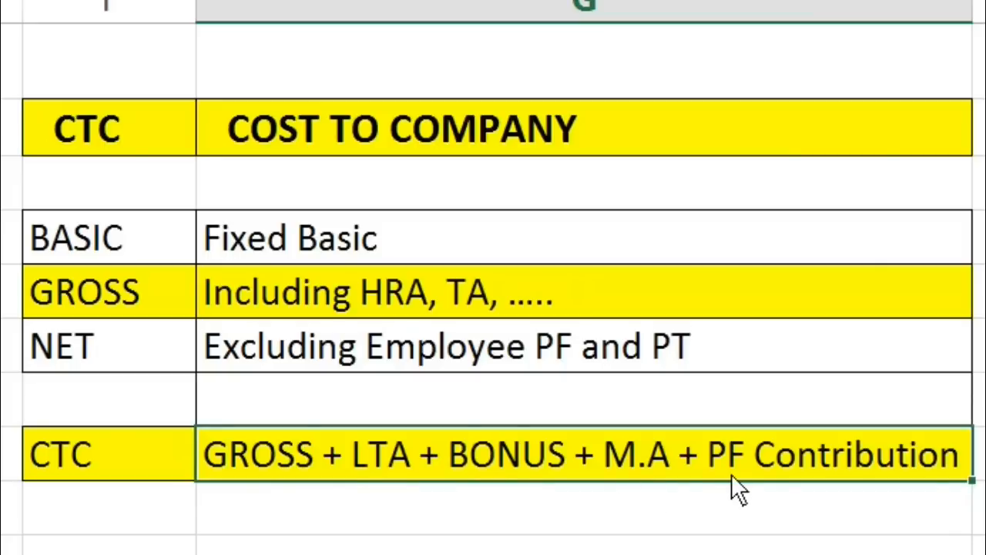
pyautogui.click(485, 365)
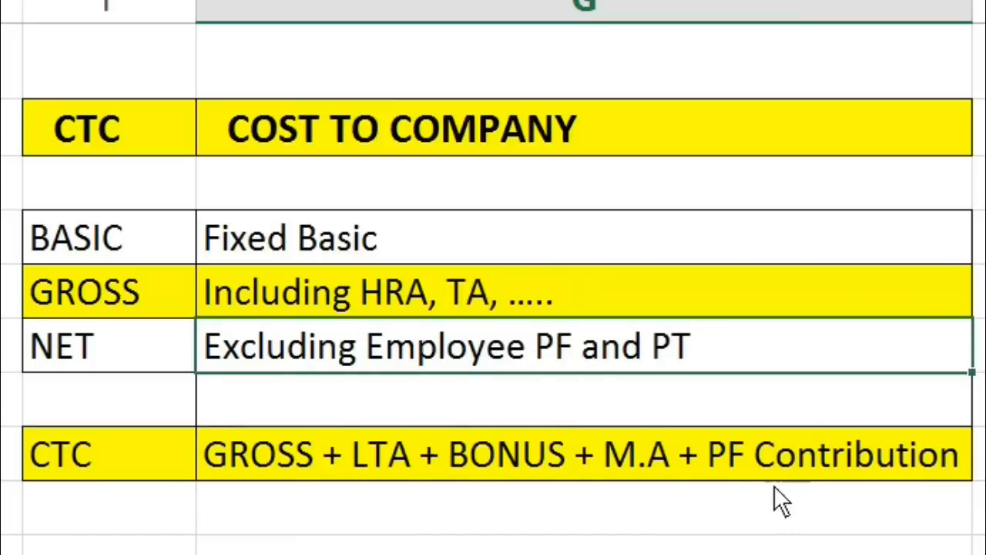
pyautogui.click(719, 459)
pyautogui.doubleClick(713, 453)
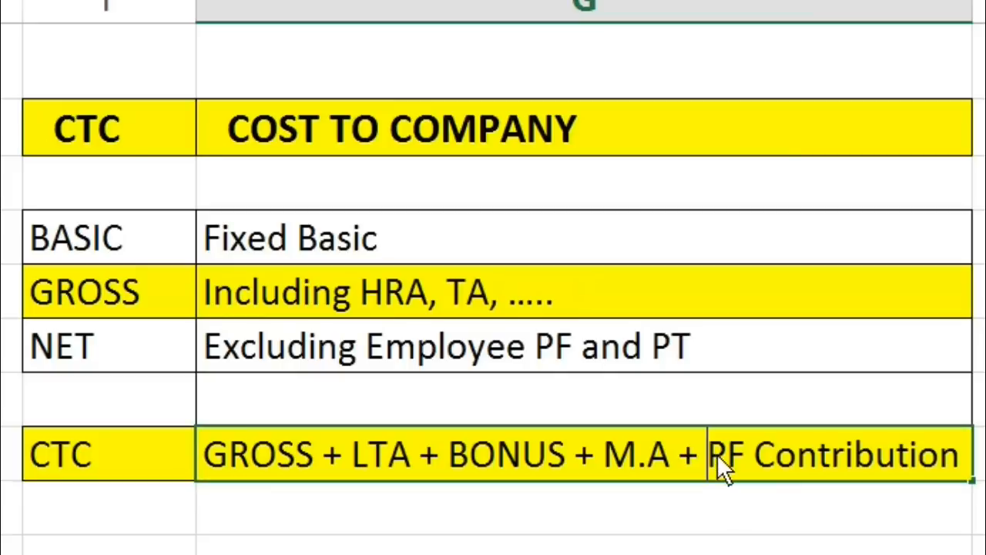
pyautogui.moveTo(716, 453); pyautogui.dragTo(972, 466)
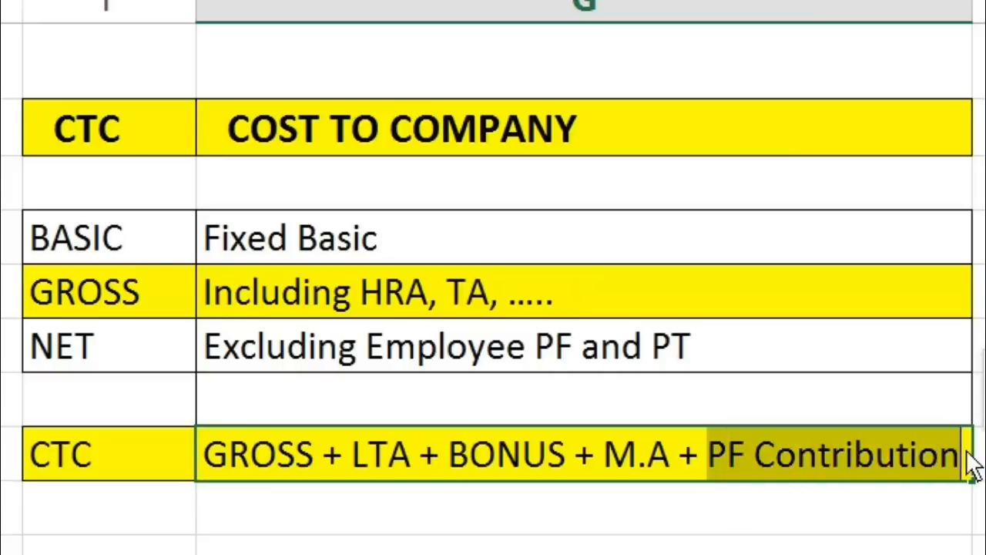
pyautogui.click(805, 508)
pyautogui.click(550, 348)
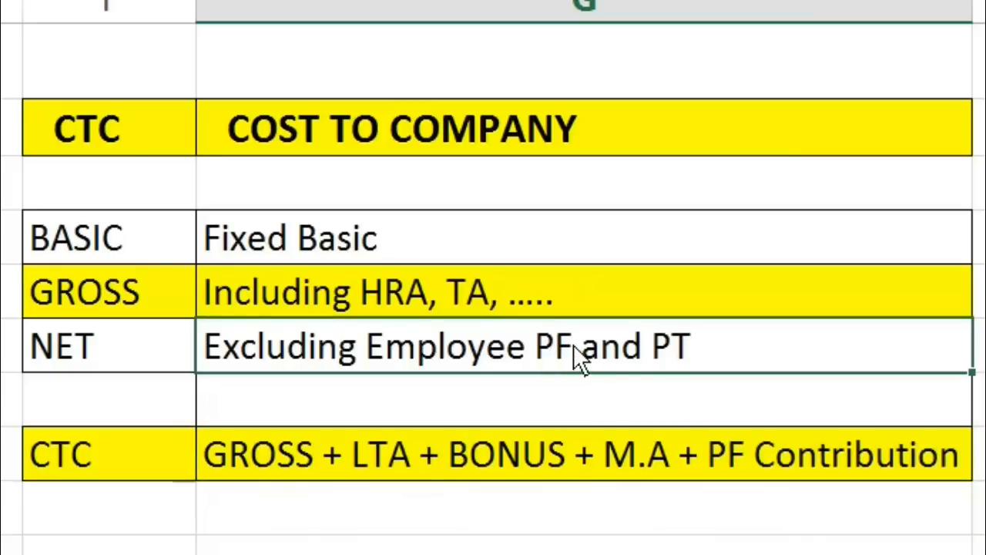
pyautogui.click(715, 453)
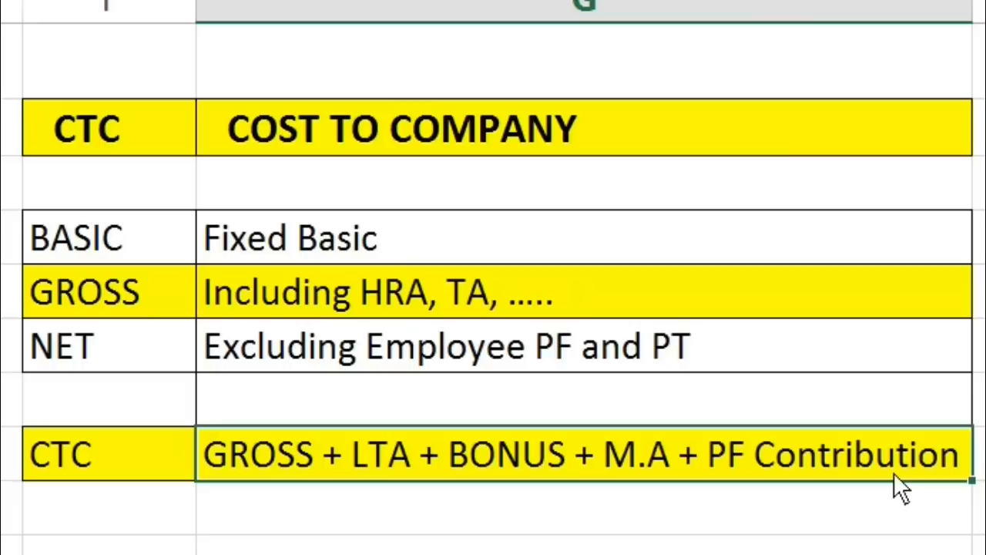
pyautogui.press('Up')
pyautogui.press('Up')
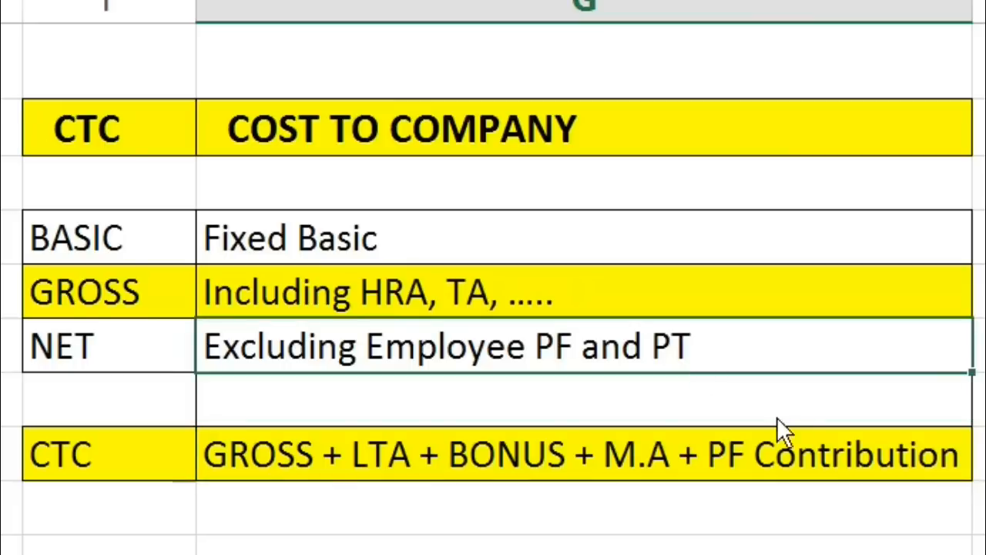
pyautogui.click(806, 455)
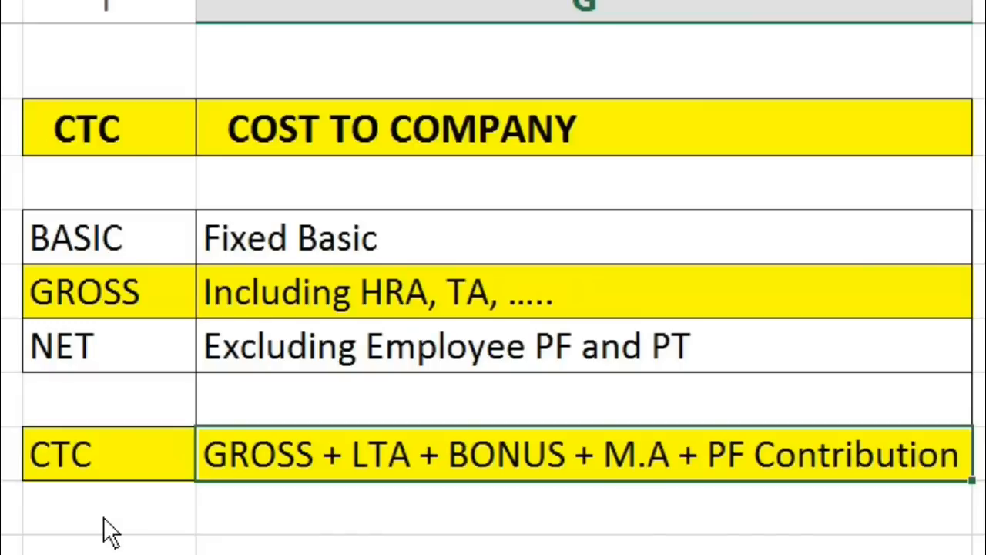
# Examine the components of the CTC formula one by one: GROSS, LTA, BONUS, M.A and PF Contribution
pyautogui.click(119, 464)
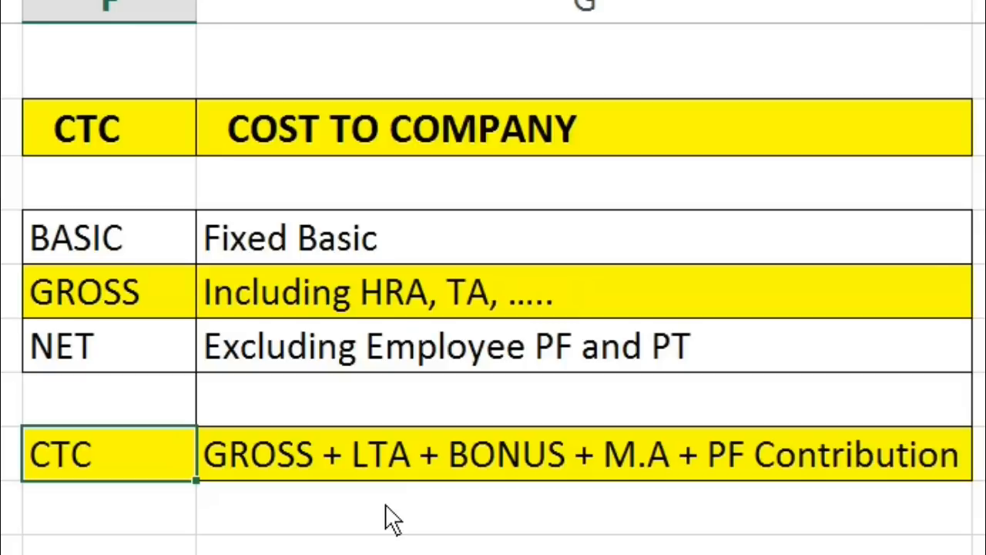
pyautogui.click(334, 510)
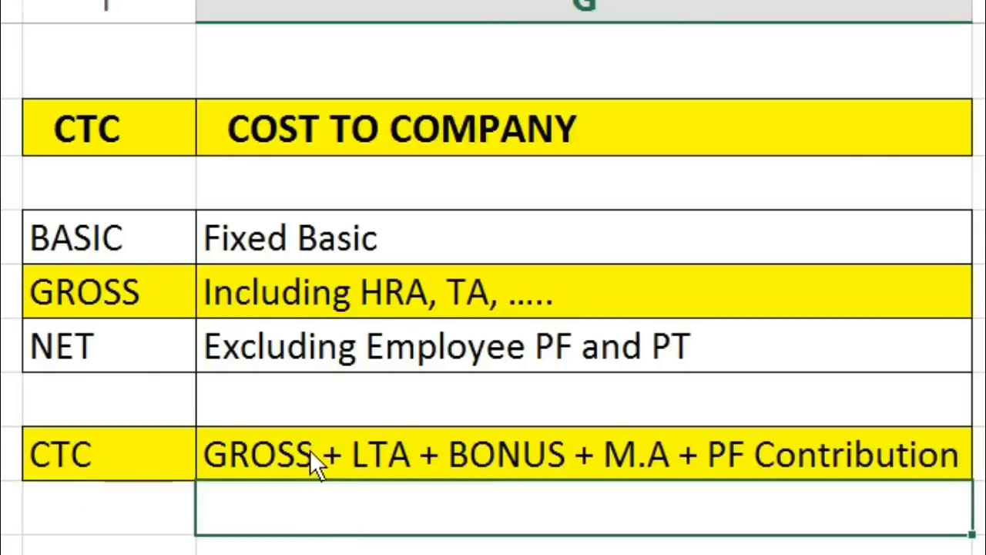
pyautogui.click(289, 455)
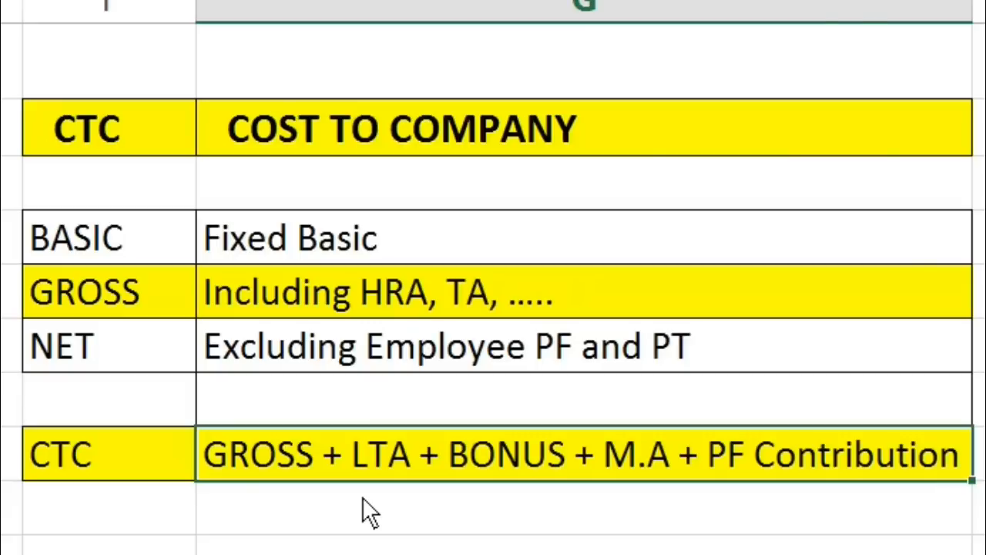
pyautogui.doubleClick(355, 454)
pyautogui.moveTo(454, 452); pyautogui.dragTo(572, 487)
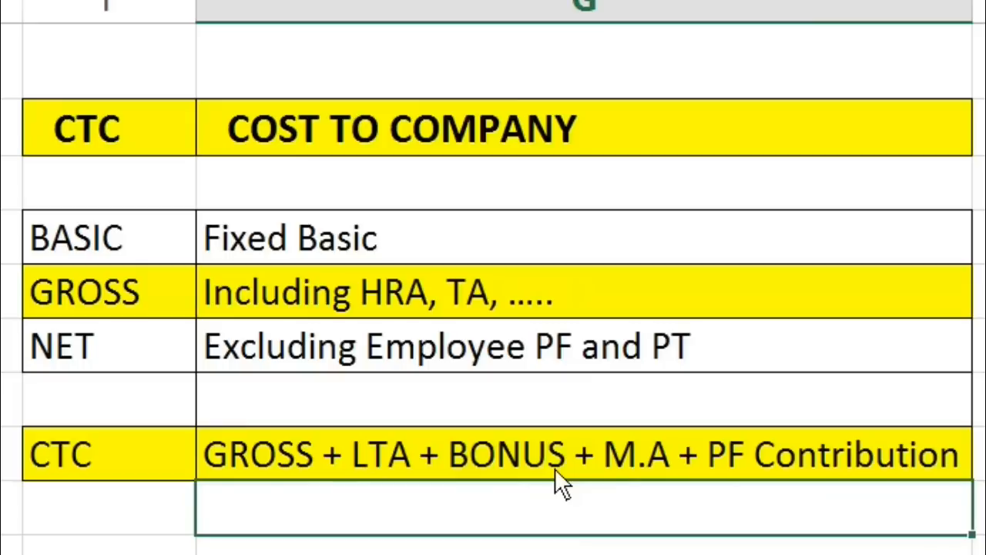
pyautogui.click(614, 454)
pyautogui.doubleClick(611, 455)
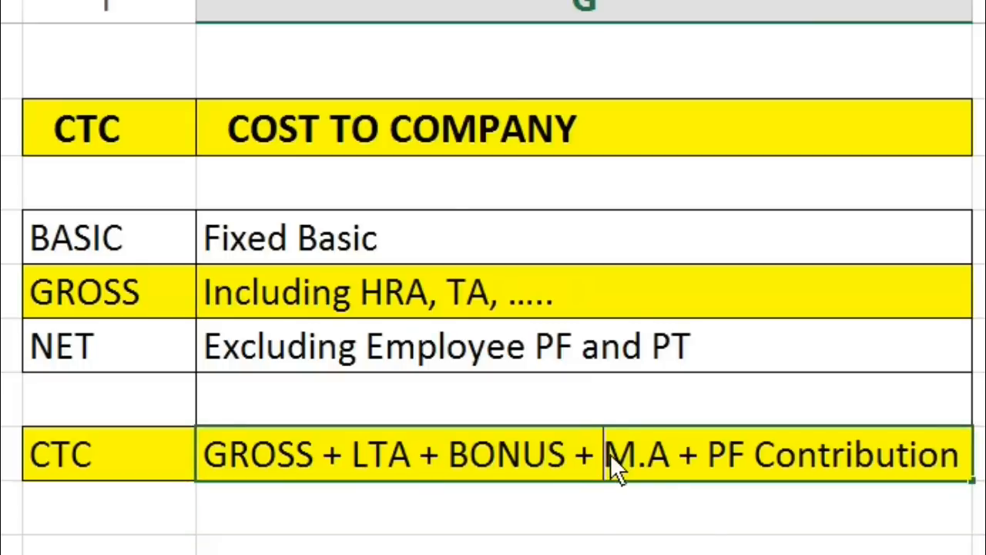
pyautogui.click(608, 520)
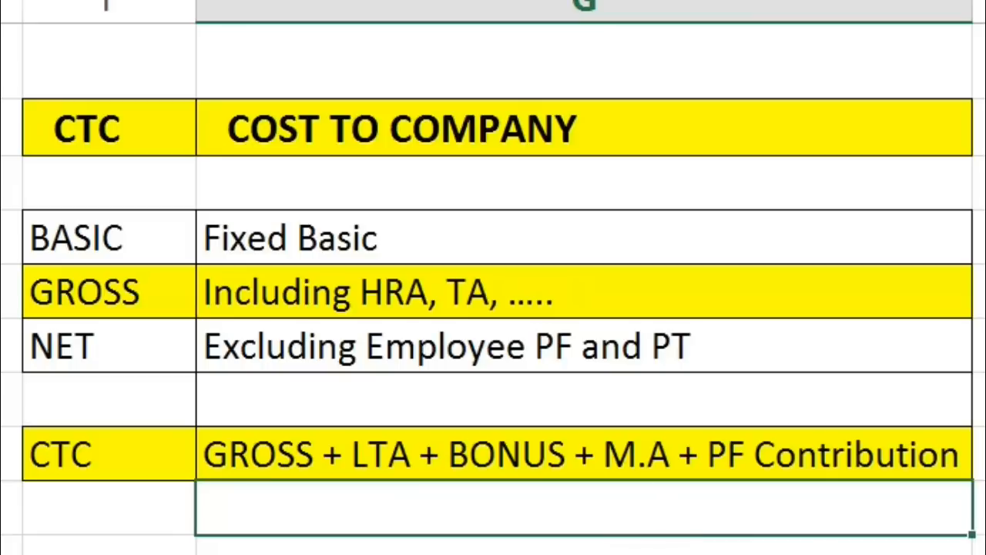
pyautogui.moveTo(770, 498); pyautogui.dragTo(483, 503)
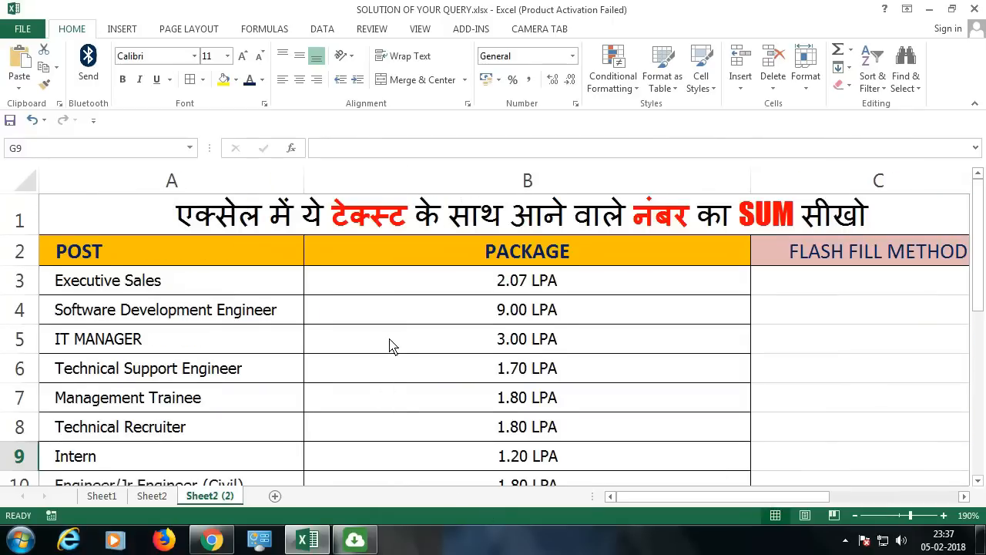
# Copy only the number 2.07 from package cell B3 into C3 and Flash Fill the remaining rows of the FLASH FILL METHOD column
pyautogui.keyDown('ctrl'); pyautogui.scroll(-3, 391, 346); pyautogui.keyUp('ctrl')
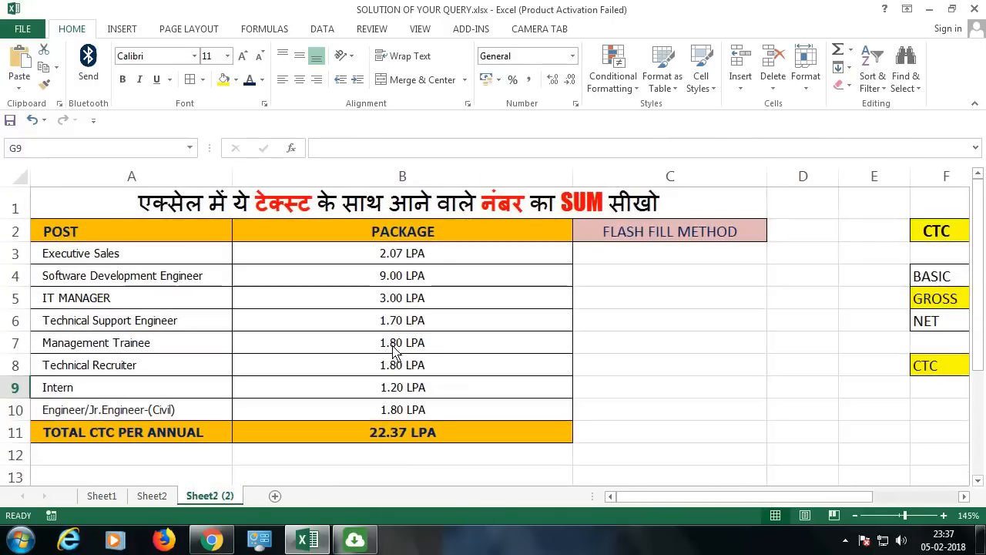
pyautogui.click(414, 262)
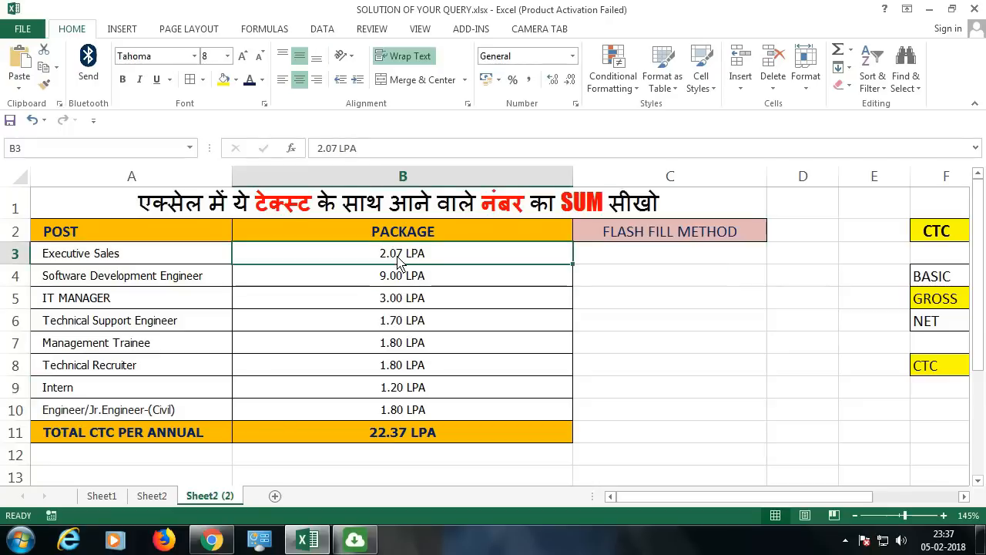
pyautogui.keyDown('ctrl'); pyautogui.scroll(1, 627, 269); pyautogui.keyUp('ctrl')
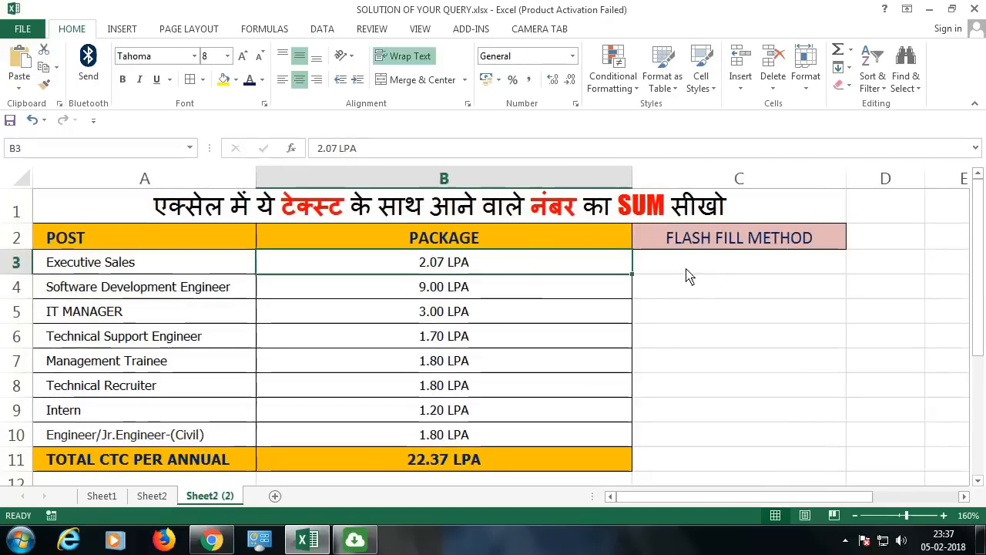
pyautogui.doubleClick(447, 263)
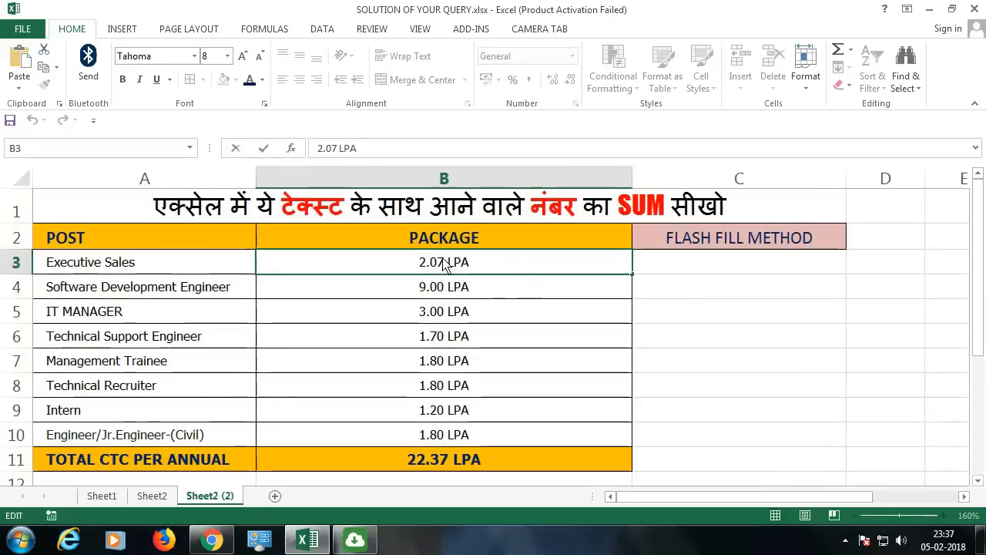
pyautogui.moveTo(445, 264); pyautogui.dragTo(414, 263)
pyautogui.hotkey('ctrl', 'c')
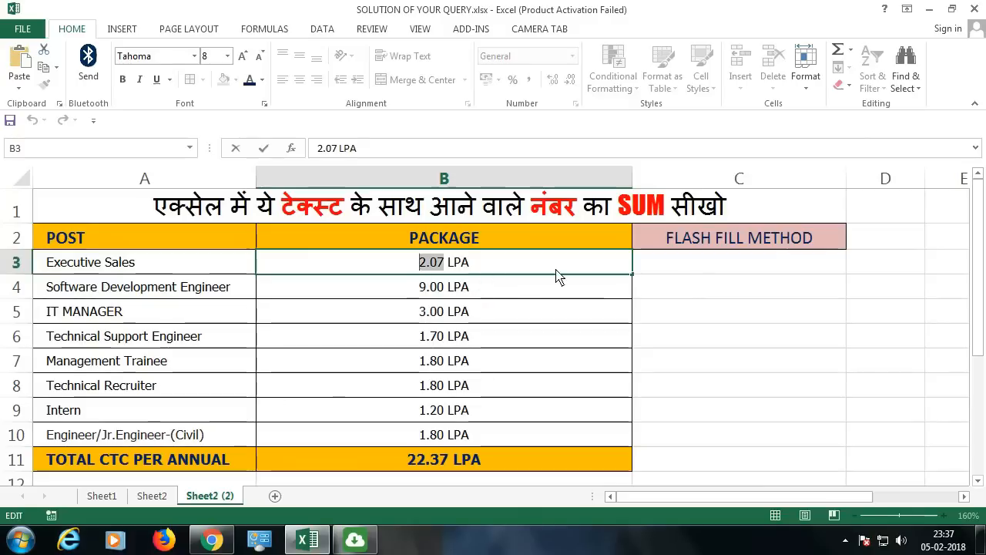
pyautogui.click(665, 265)
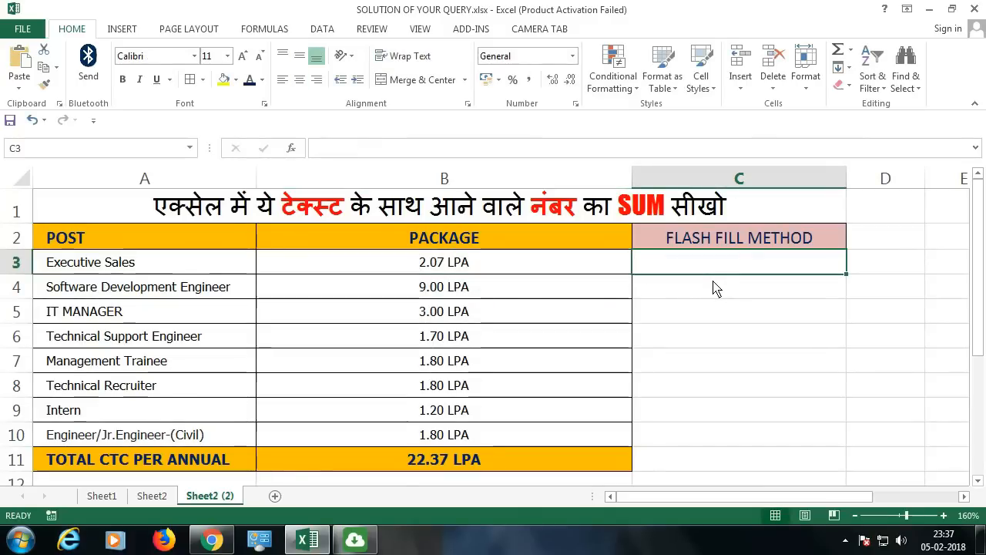
pyautogui.hotkey('ctrl', 'v')
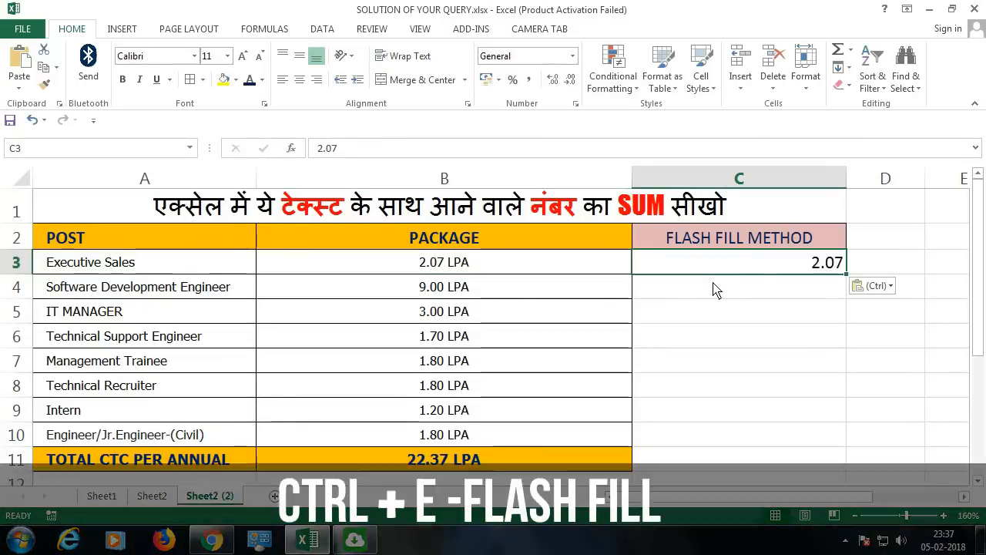
pyautogui.hotkey('ctrl', 'e')
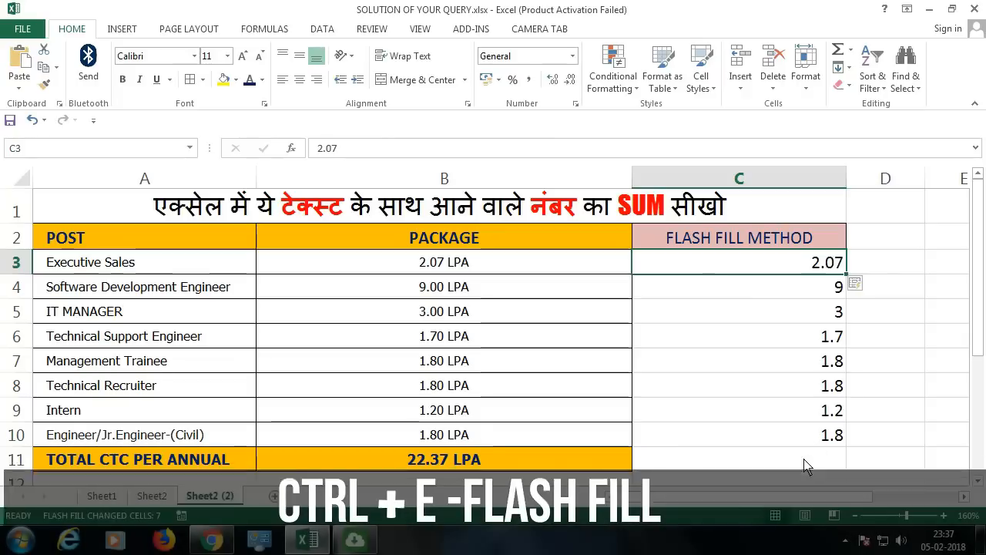
# Total the extracted numbers C3:C10 in C11 with AutoSum and compare them with the text-based packages in B3:B10
pyautogui.click(803, 462)
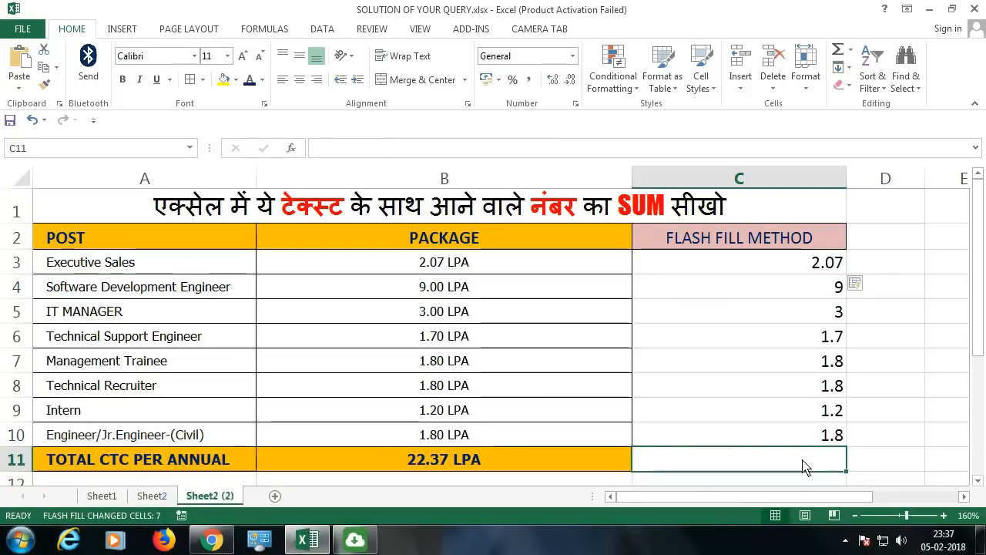
pyautogui.hotkey('alt', '=')
pyautogui.press('Return')
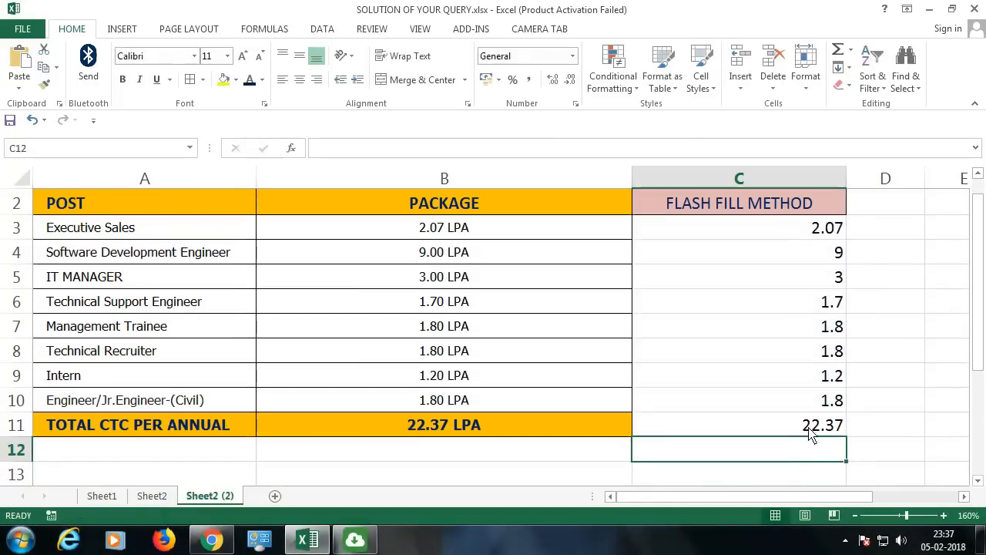
pyautogui.click(809, 431)
pyautogui.scroll(1, 805, 447)
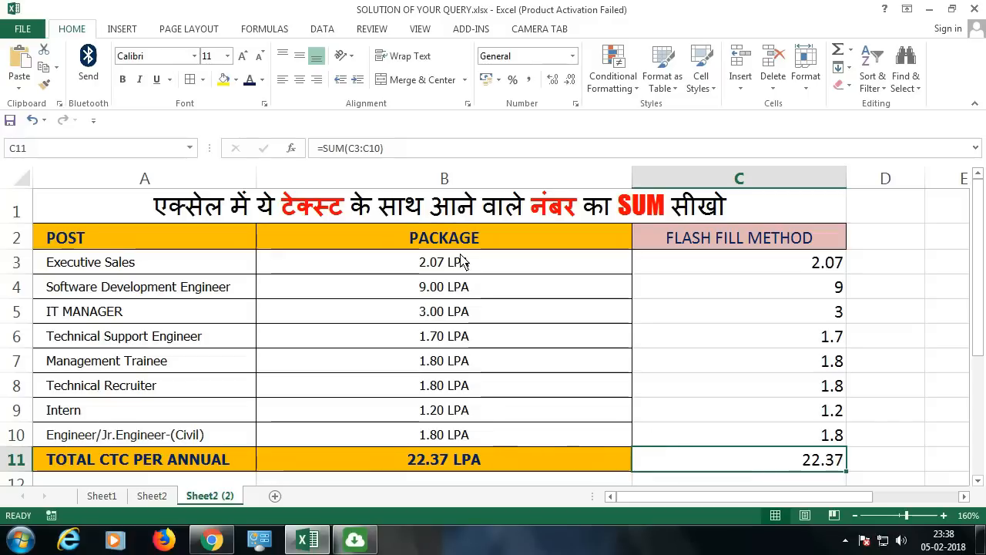
pyautogui.moveTo(462, 262); pyautogui.dragTo(445, 436)
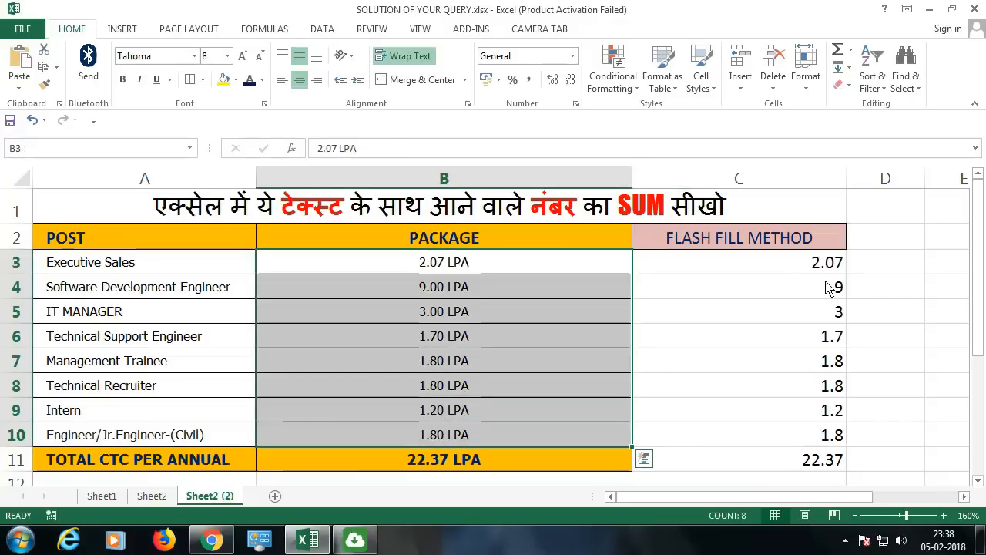
pyautogui.moveTo(825, 262); pyautogui.dragTo(807, 436)
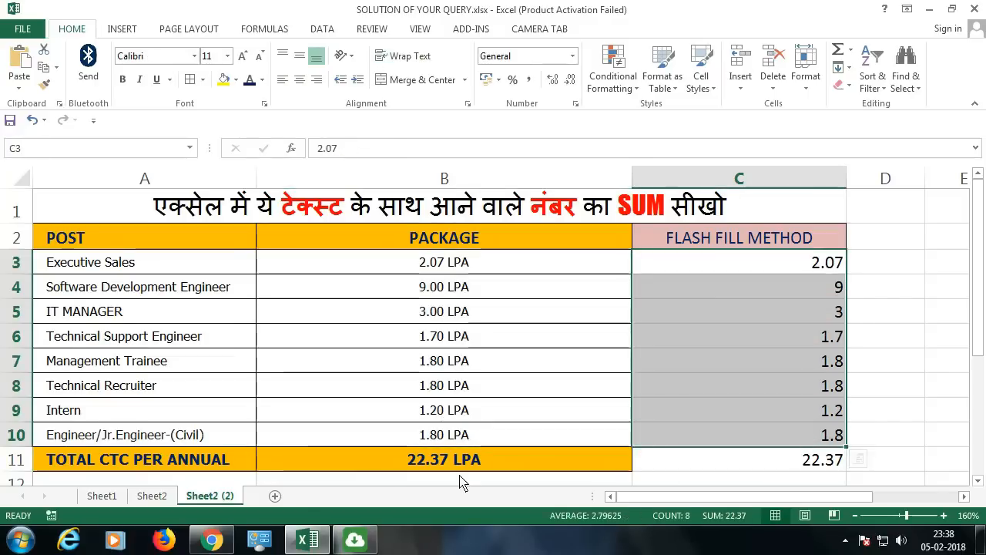
pyautogui.click(404, 470)
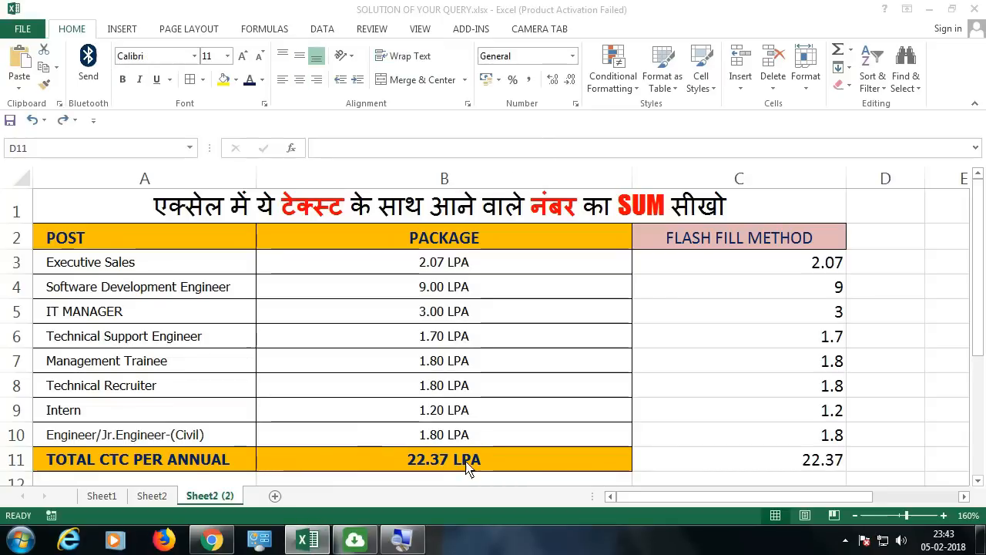
# Clear the total package cell B11 and enter the formula =SUM(B3:B10) in it
pyautogui.click(466, 469)
pyautogui.press('Delete')
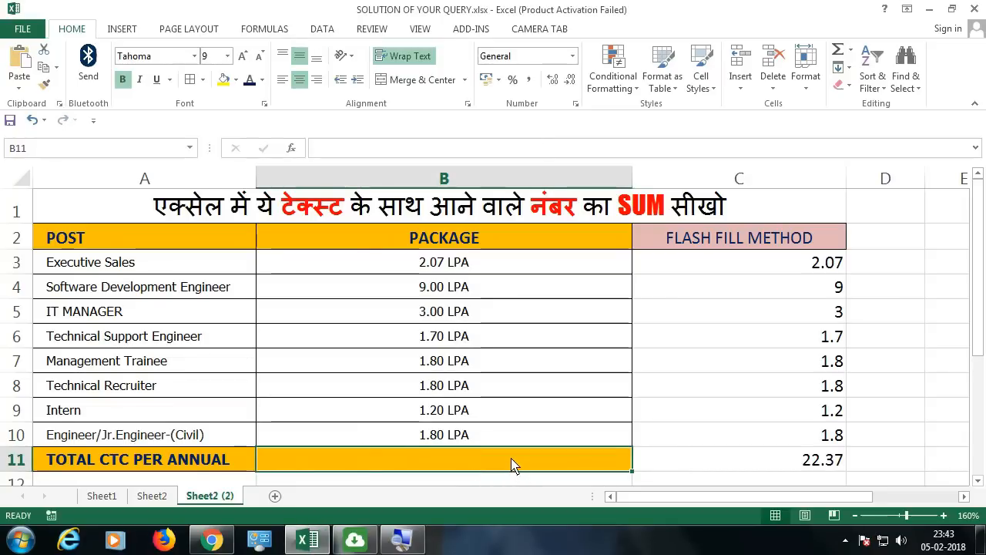
pyautogui.write('=')
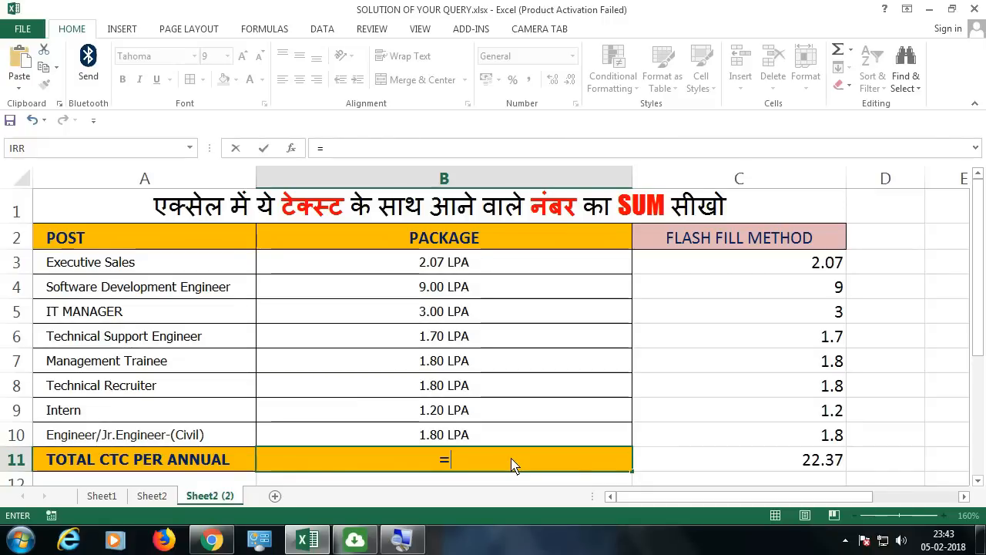
pyautogui.write('sum')
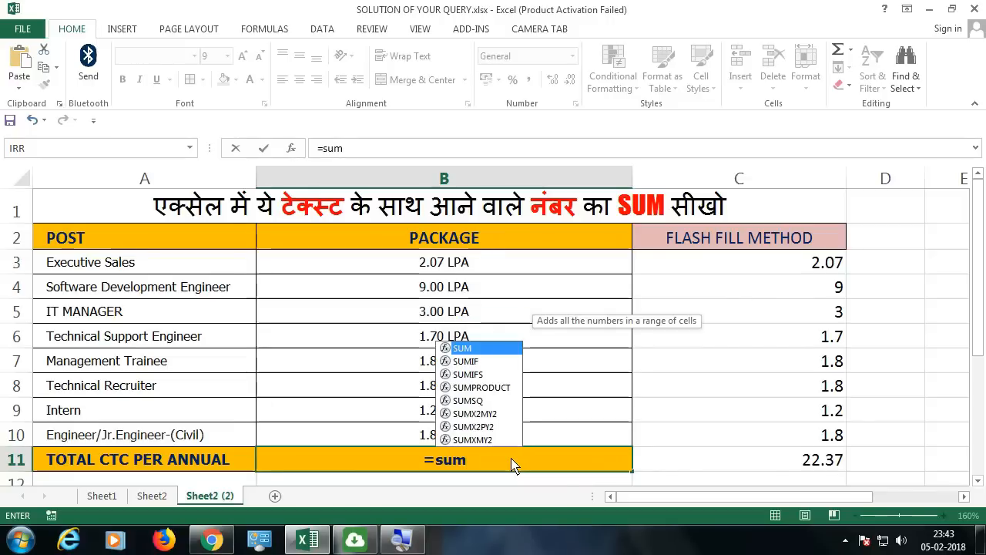
pyautogui.press('Tab')
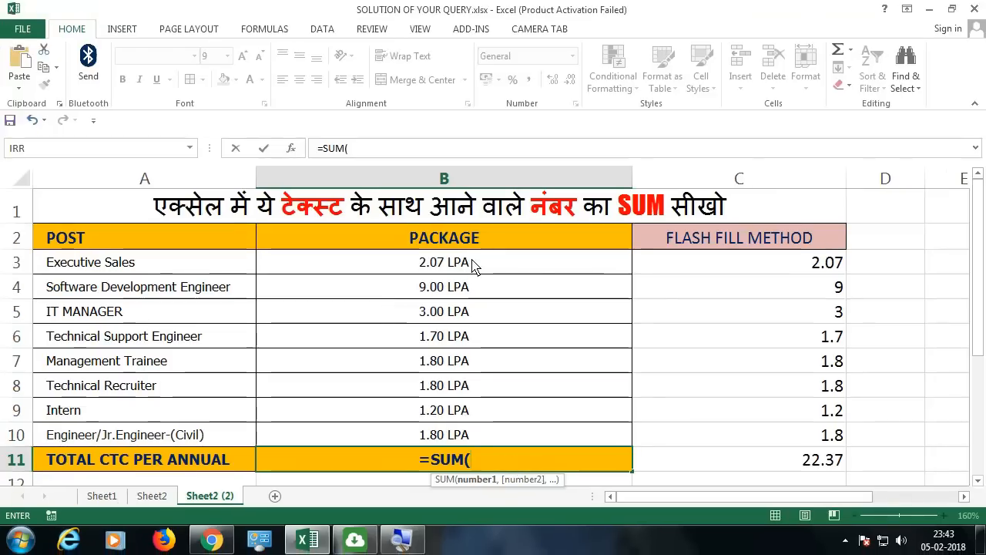
pyautogui.moveTo(473, 265); pyautogui.dragTo(476, 438)
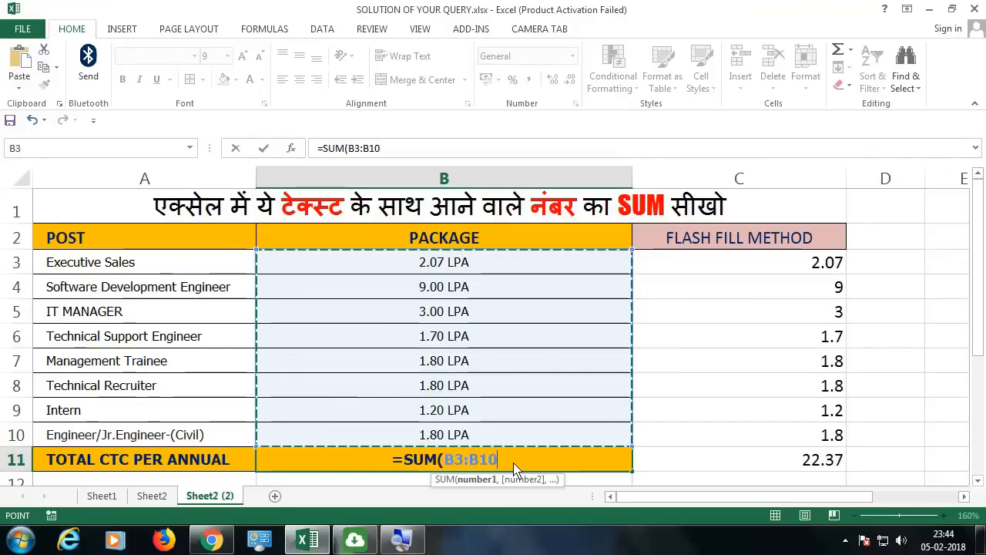
pyautogui.write(')')
pyautogui.press('Return')
# Reopen the B11 total formula and insert a LEFT function inside SUM, in front of the range B3:B10
pyautogui.doubleClick(497, 428)
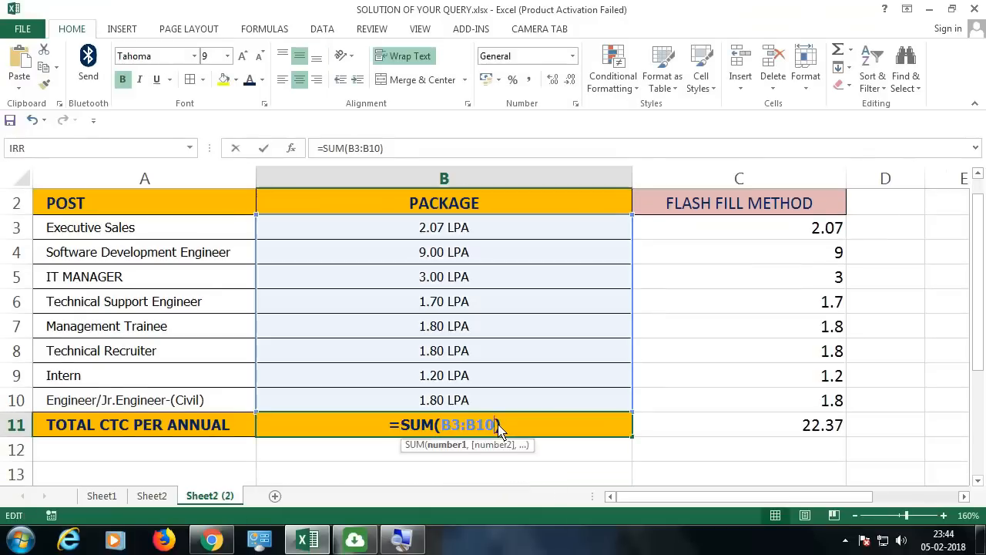
pyautogui.scroll(1, 497, 428)
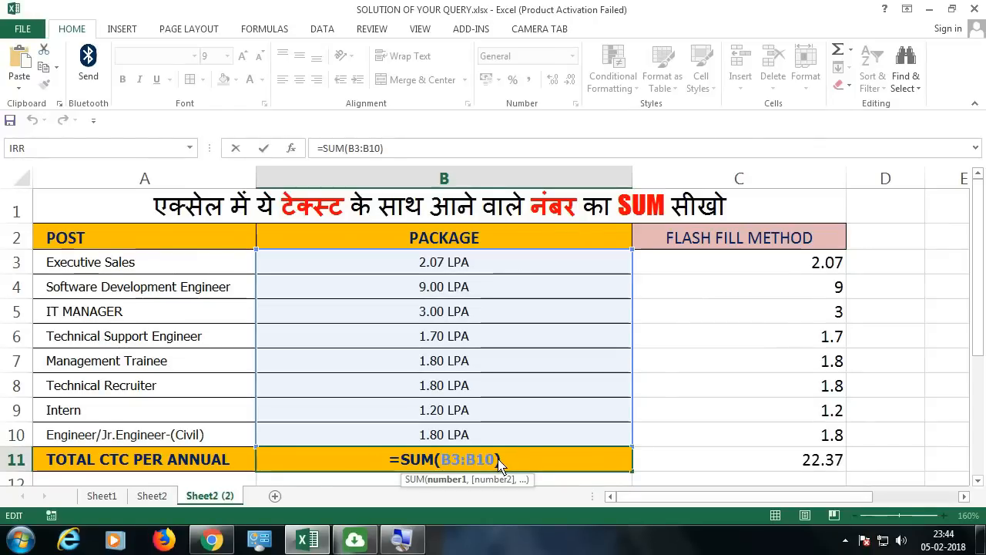
pyautogui.write('left(B3:B10')
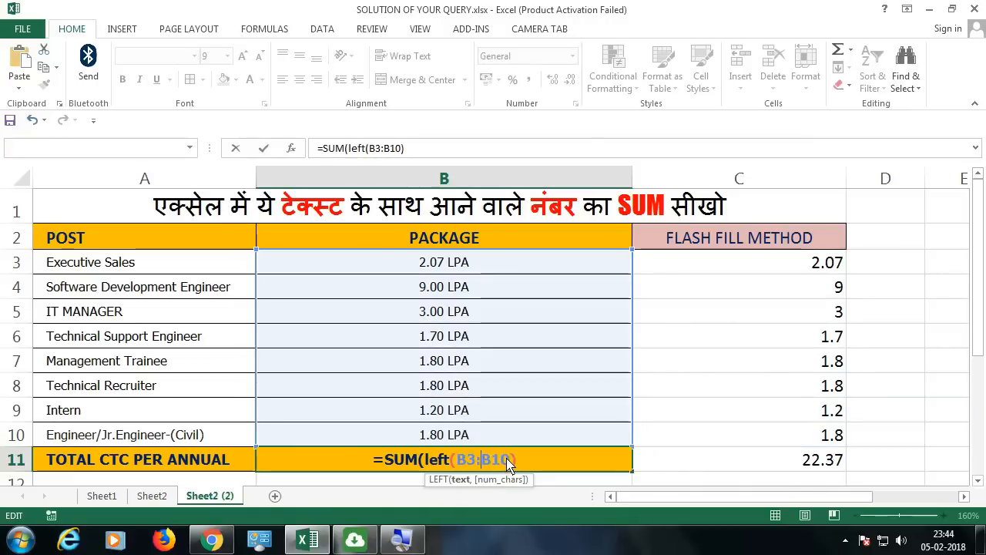
pyautogui.write(')')
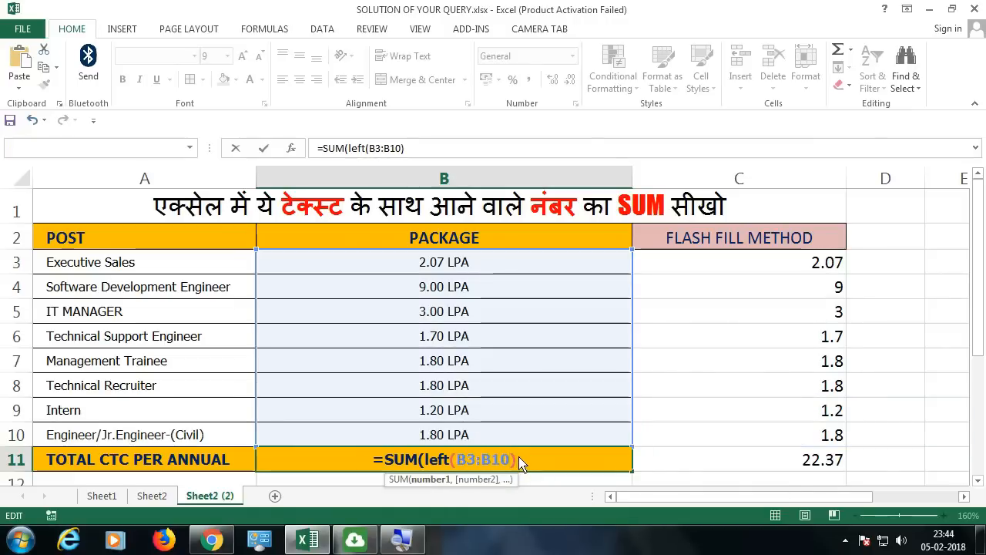
pyautogui.click(457, 459)
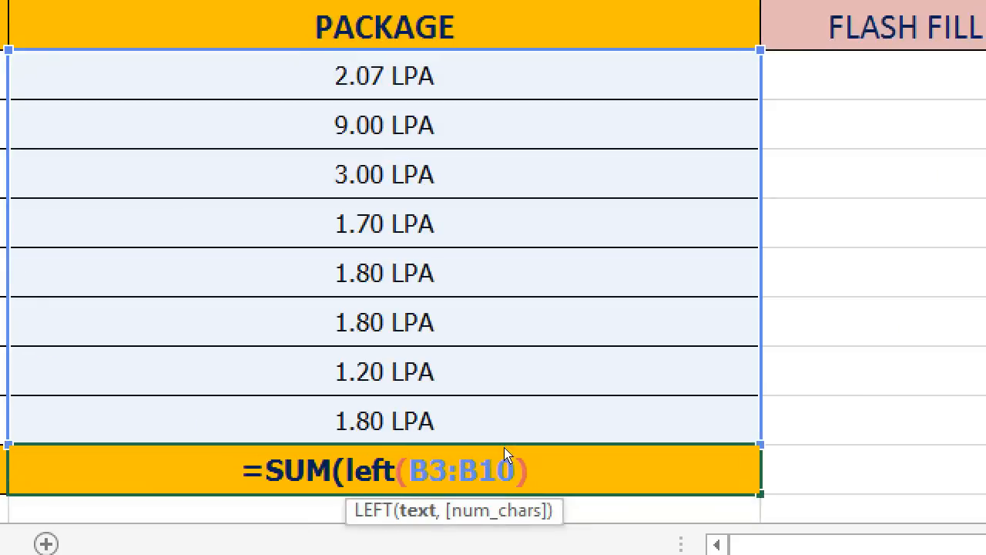
# Nest an IF inside LEFT that returns 0 where B3:B10="" and otherwise returns B3:B10
pyautogui.write('if(B3:B10')
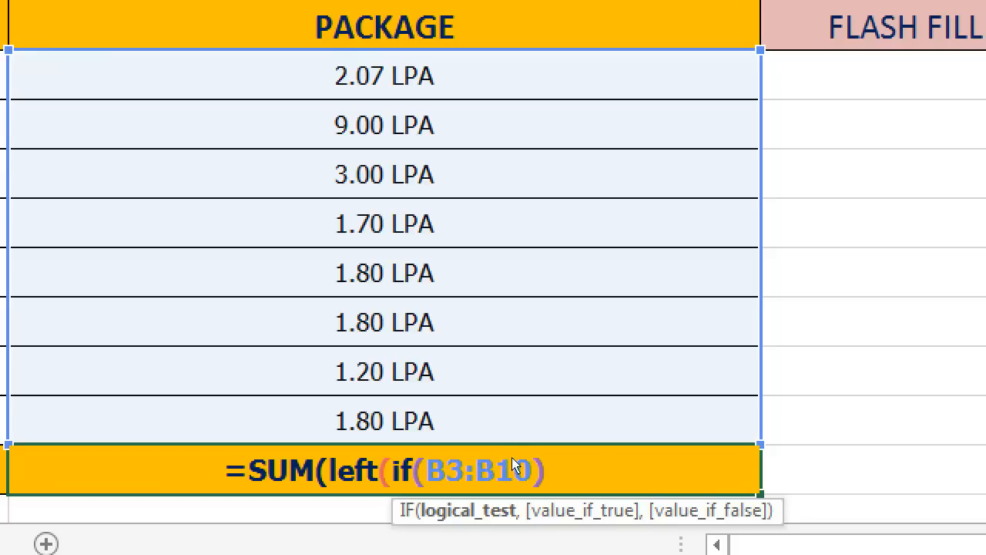
pyautogui.write('=')
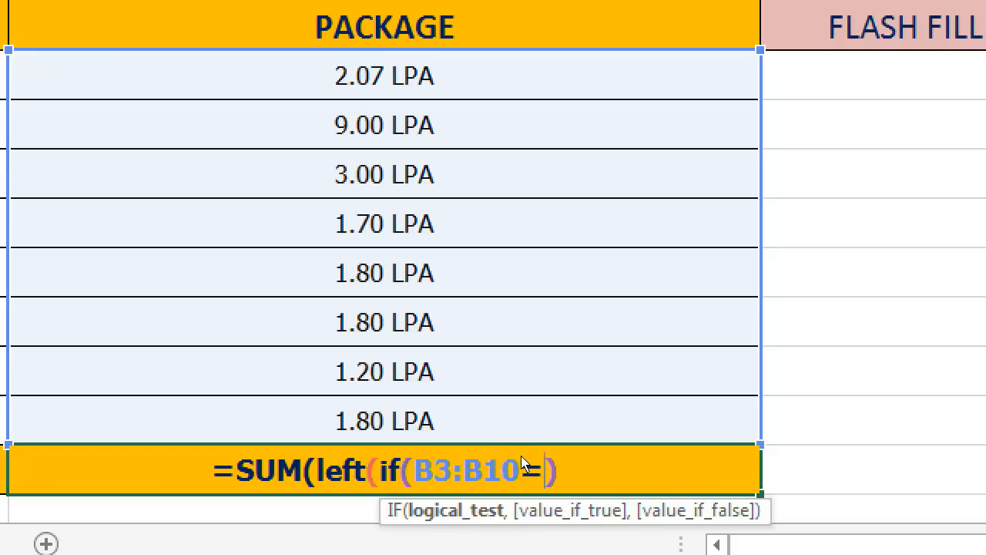
pyautogui.write('""')
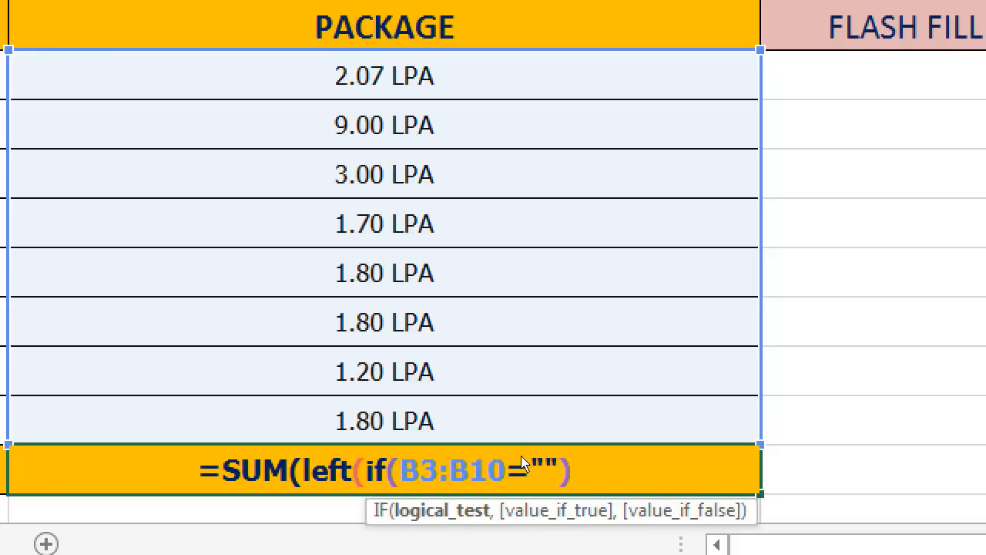
pyautogui.write(',0')
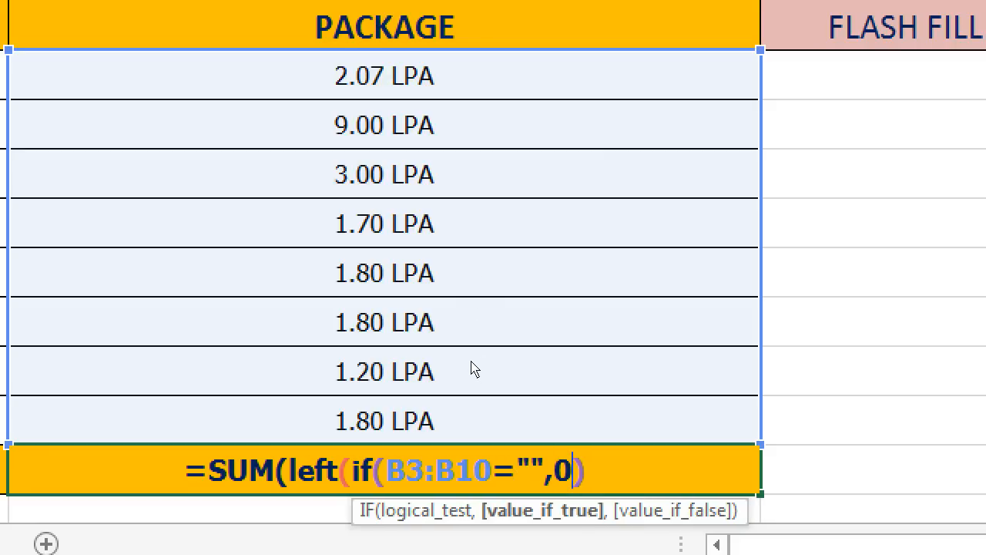
pyautogui.write(',')
pyautogui.moveTo(474, 257); pyautogui.dragTo(462, 433)
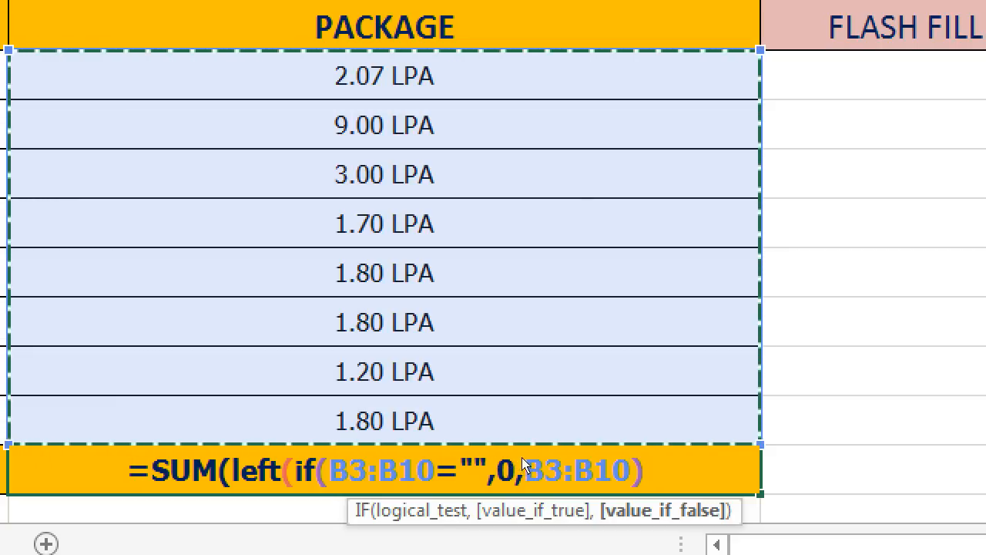
# Set LEFT to take 4 characters, close the SUM formula's brackets and enter it in B11 as an array formula
pyautogui.doubleClick(576, 460)
pyautogui.hotkey('shift', 'Left')
pyautogui.press('F2')
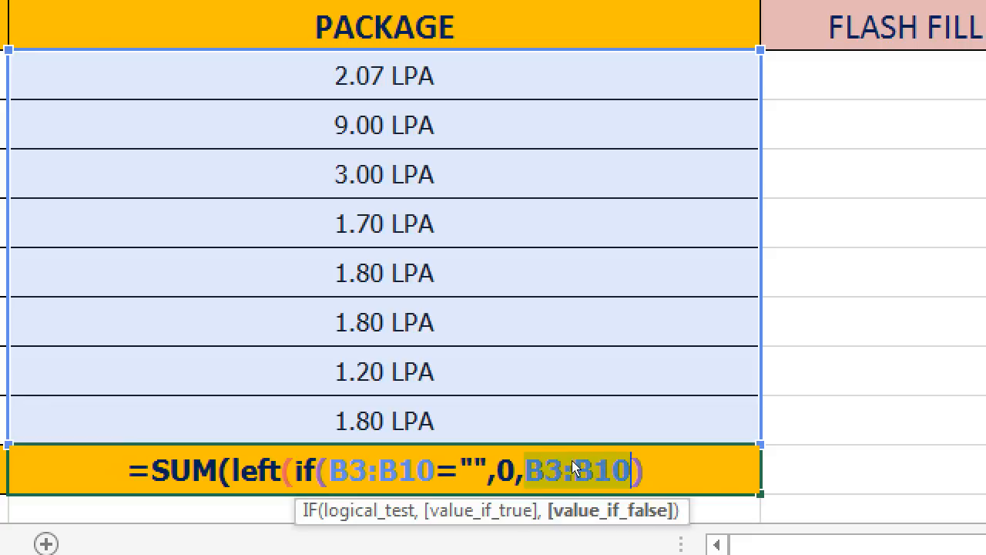
pyautogui.press('End')
pyautogui.write(',4')
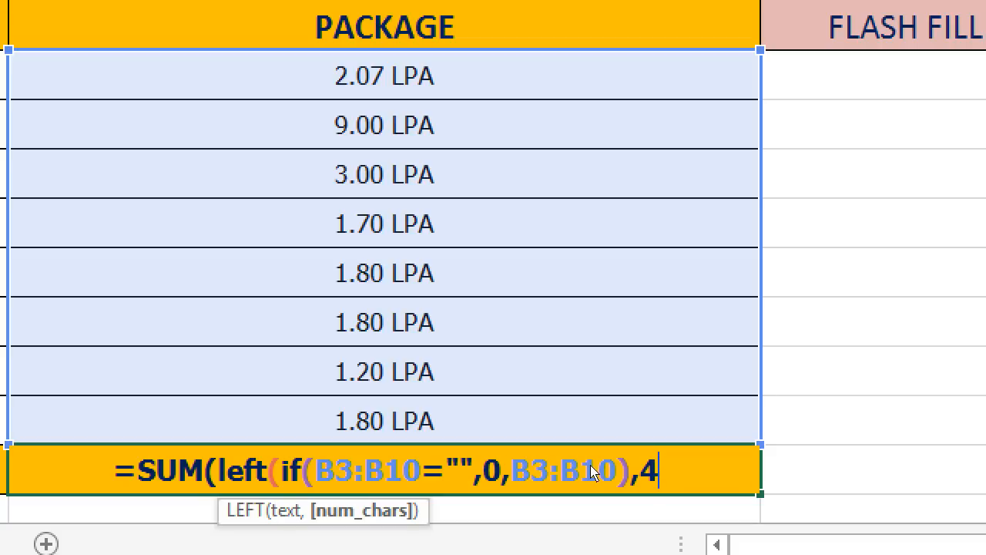
pyautogui.write(')')
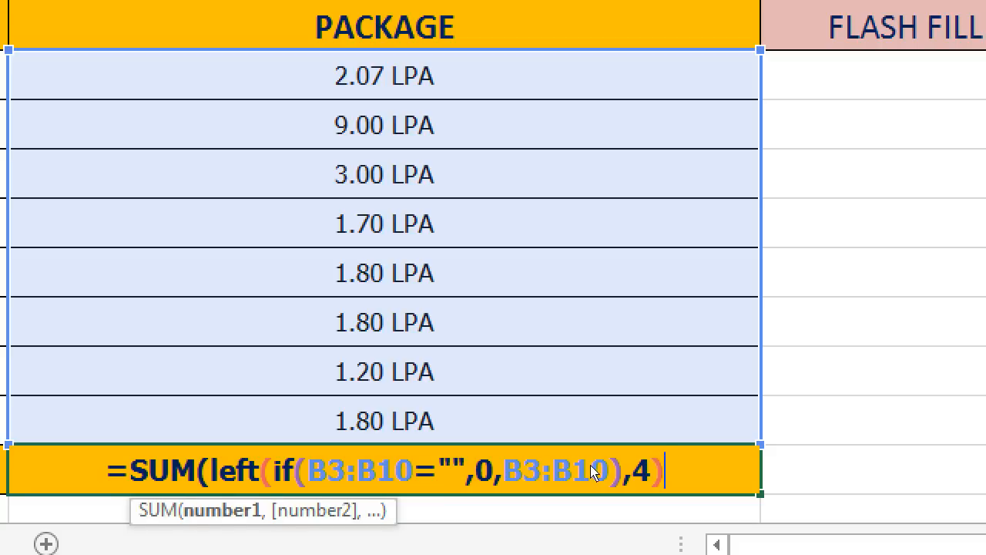
pyautogui.write(')')
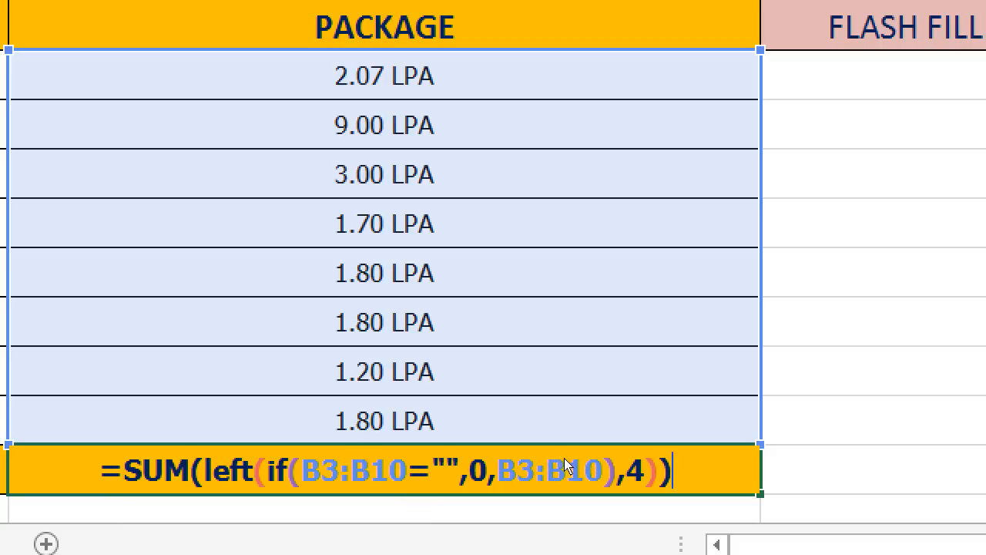
pyautogui.press('Left')
pyautogui.press('Left')
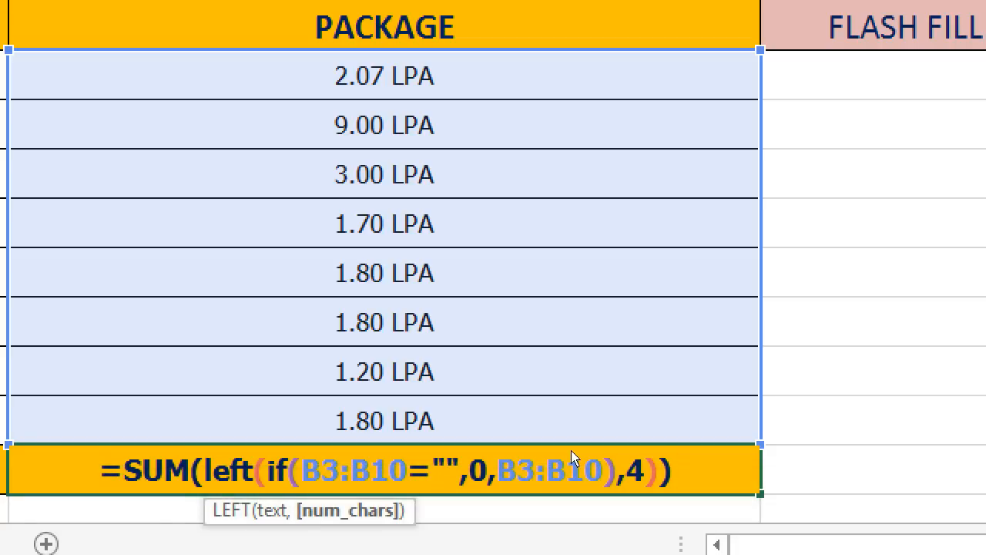
pyautogui.hotkey('ctrl', 'shift', 'Return')
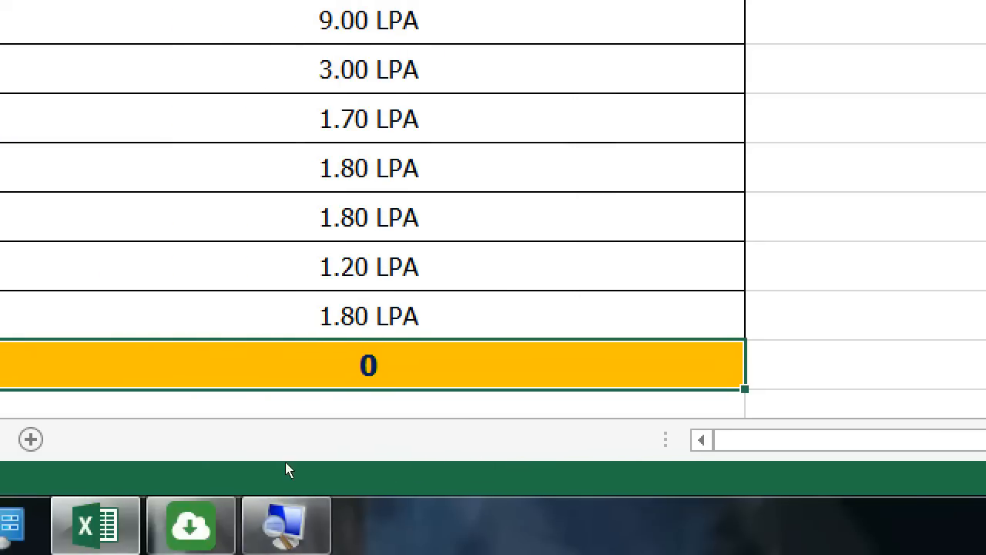
# Insert a double minus (--) before LEFT in the B11 formula, review its parts and re-enter it as an array formula
pyautogui.press('F2')
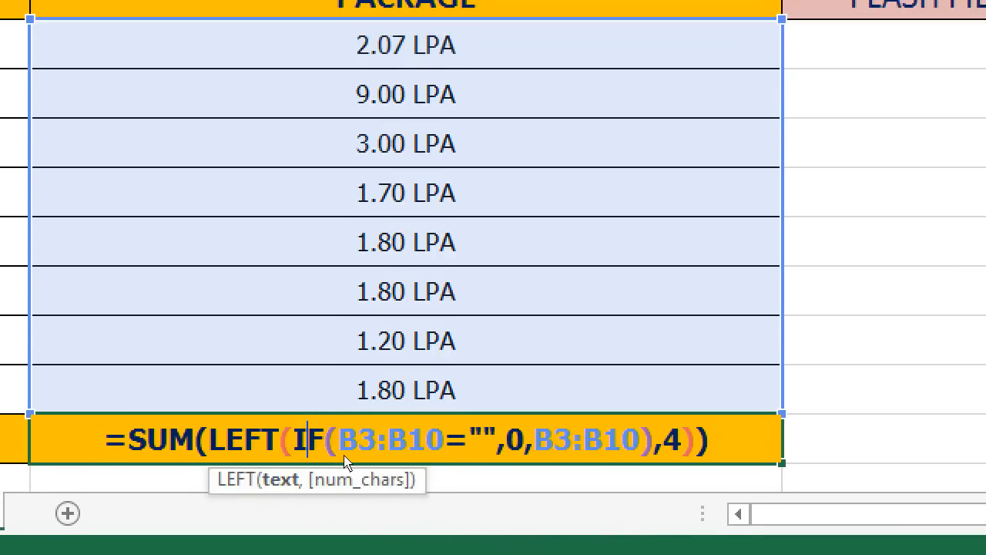
pyautogui.press('Left')
pyautogui.press('Left')
pyautogui.press('Left')
pyautogui.press('Left')
pyautogui.press('Left')
pyautogui.press('Left')
pyautogui.write('--')
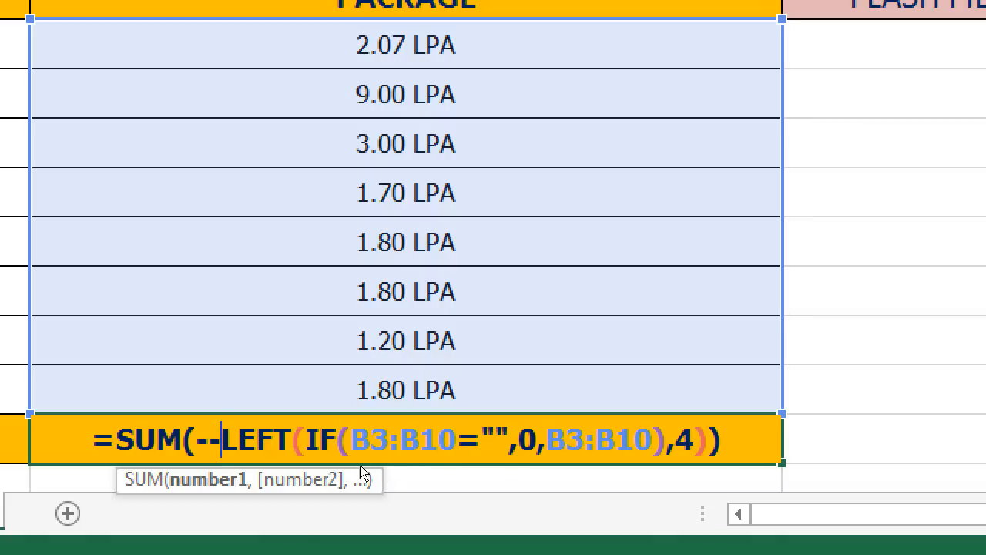
pyautogui.moveTo(385, 457); pyautogui.dragTo(593, 460)
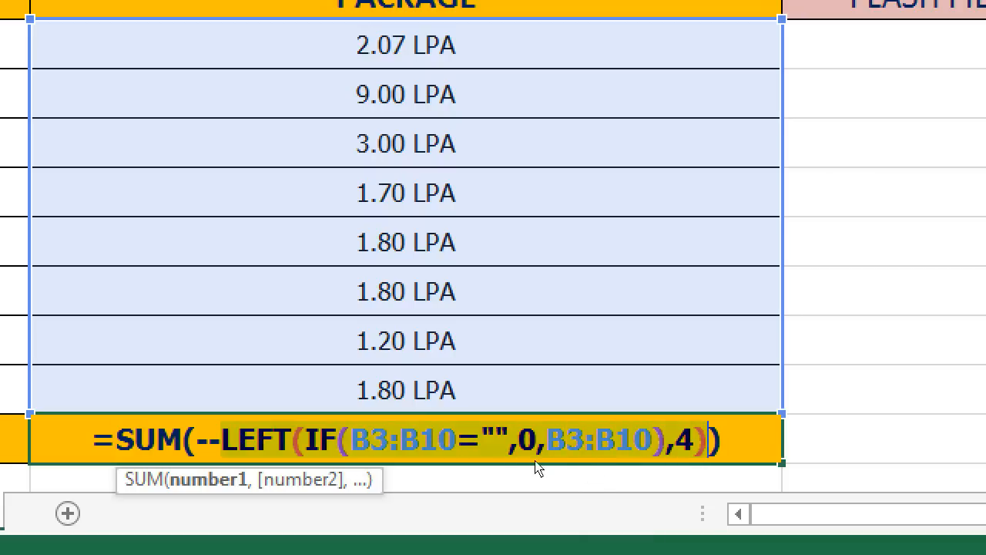
pyautogui.moveTo(515, 466); pyautogui.dragTo(586, 458)
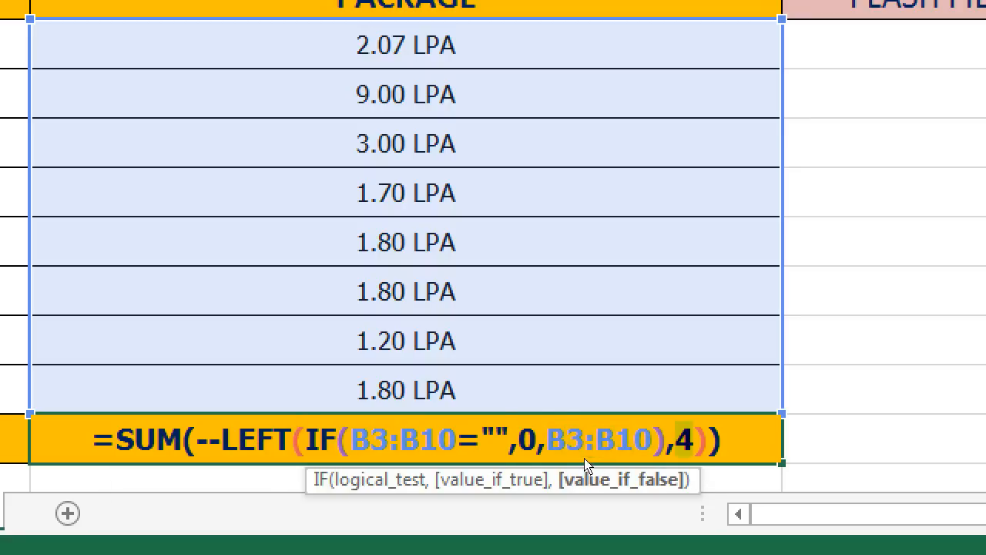
pyautogui.moveTo(341, 460); pyautogui.dragTo(388, 468)
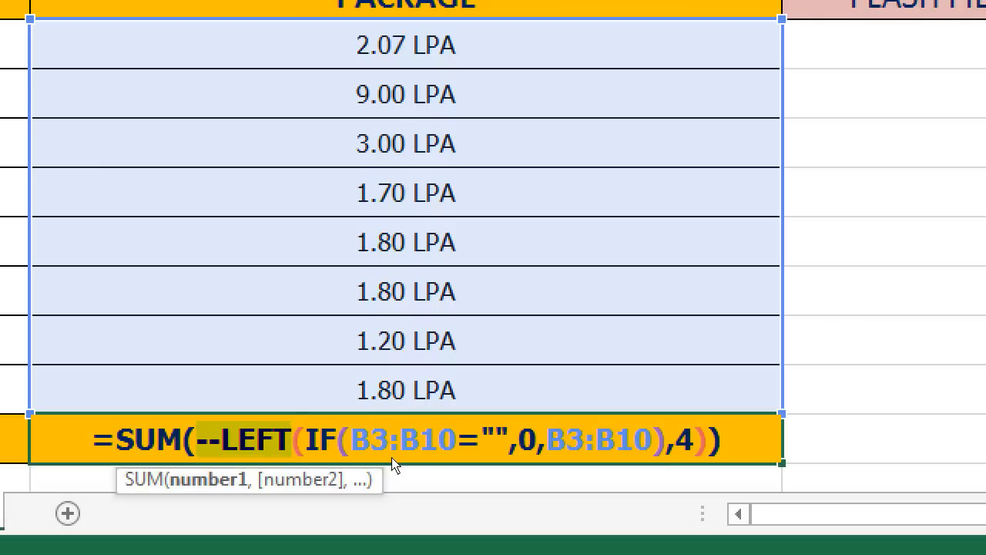
pyautogui.hotkey('ctrl', 'shift', 'Return')
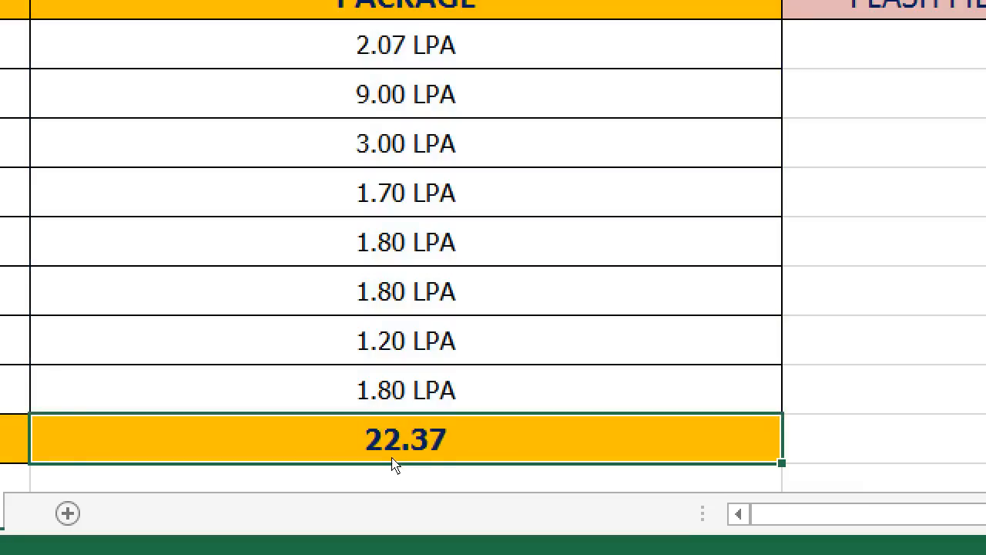
pyautogui.doubleClick(395, 458)
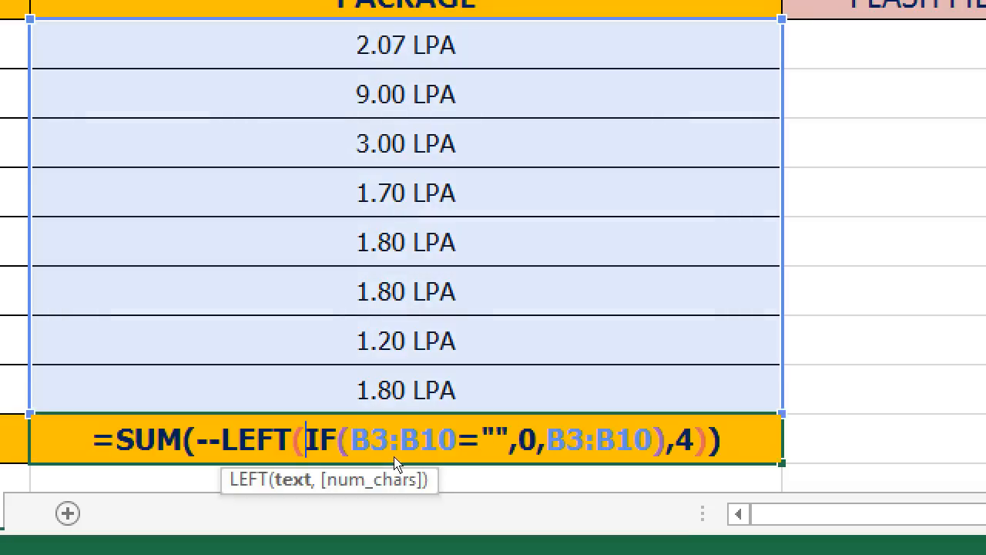
pyautogui.press('Escape')
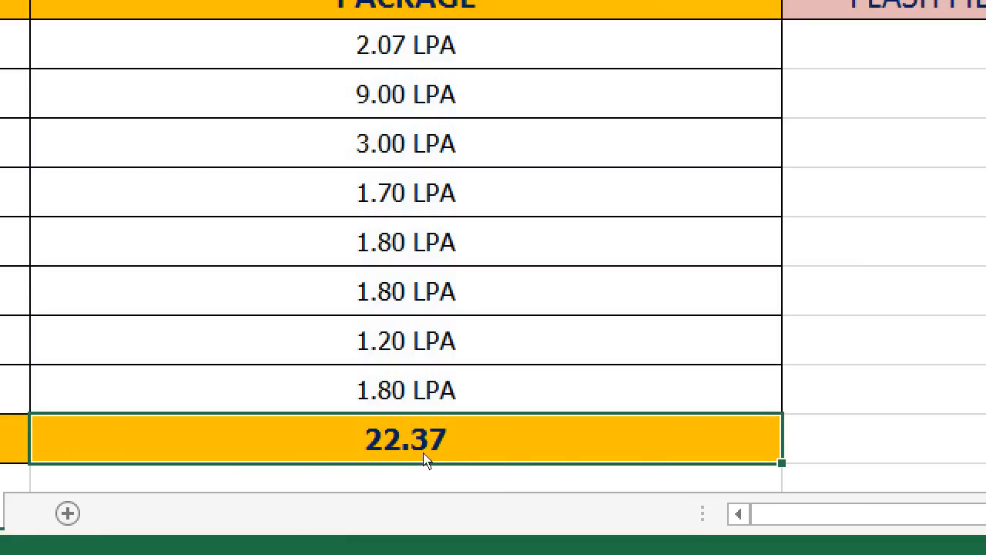
# Clear the B11 total and begin an IF formula there with the logical test B3:B10=""
pyautogui.press('Delete')
pyautogui.write('=')
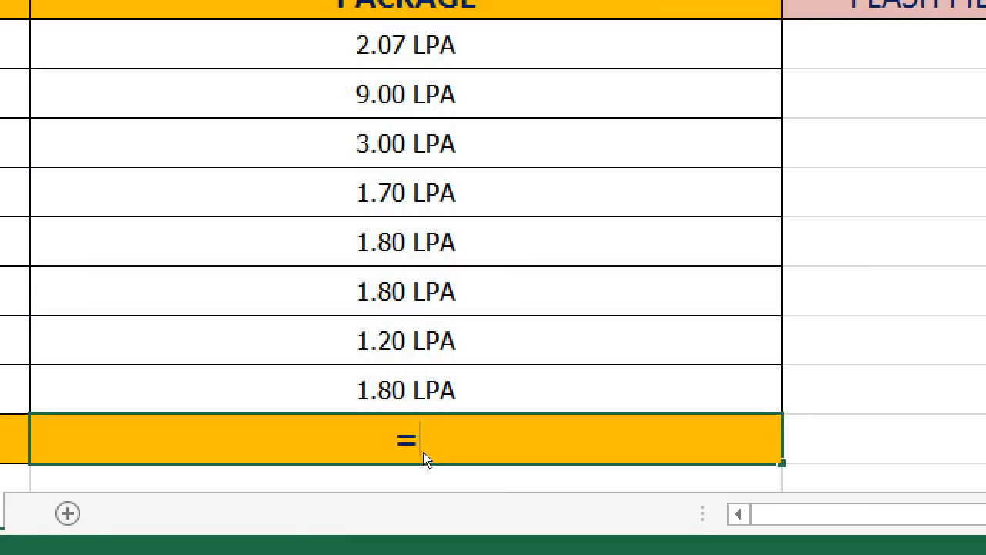
pyautogui.write('if(')
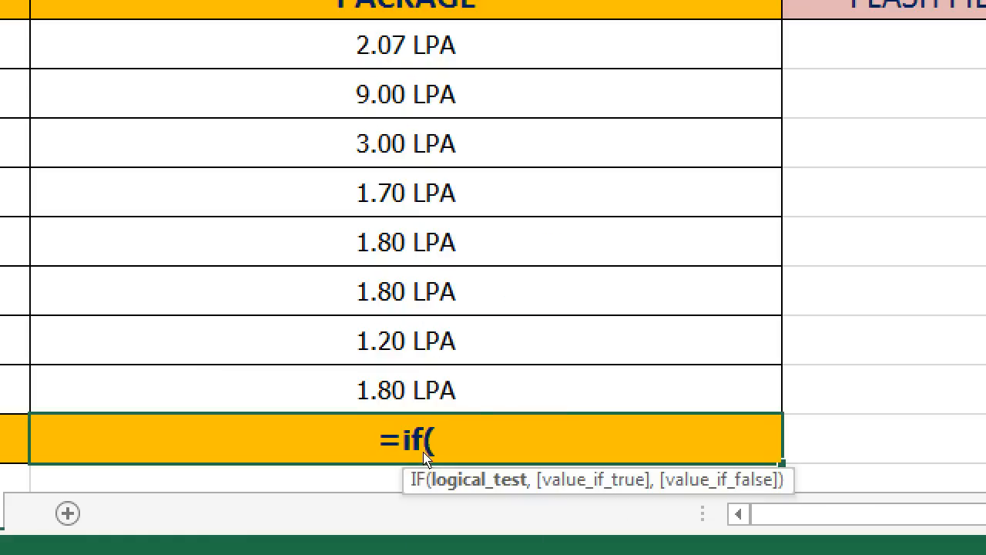
pyautogui.press('BackSpace')
pyautogui.press('BackSpace')
pyautogui.press('BackSpace')
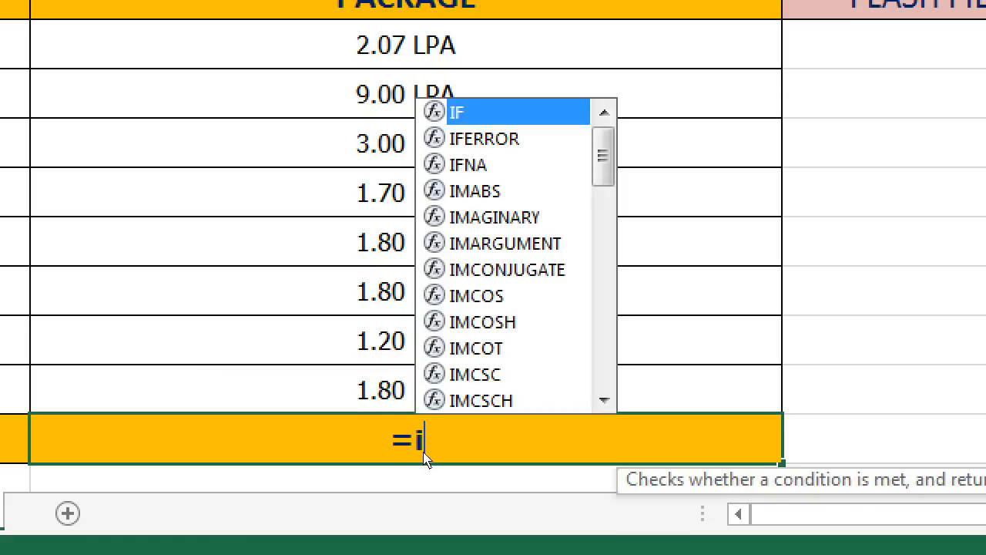
pyautogui.write('IF(')
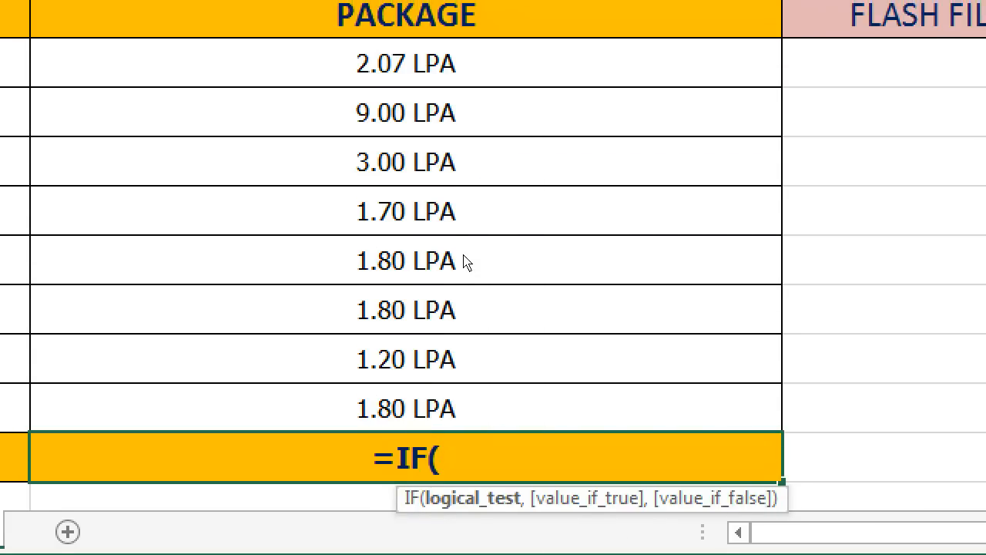
pyautogui.moveTo(463, 45); pyautogui.dragTo(463, 192)
pyautogui.moveTo(457, 375); pyautogui.dragTo(458, 437)
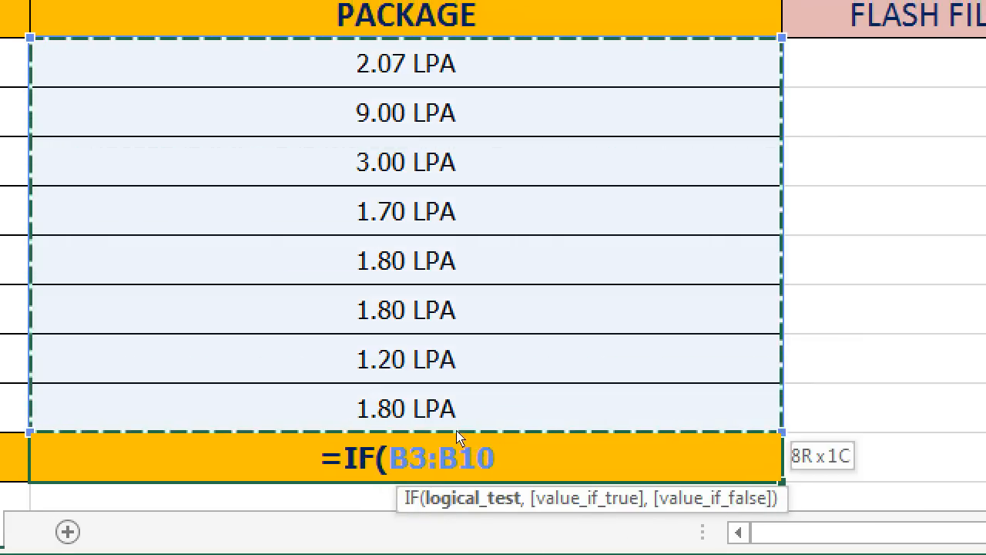
pyautogui.write('="",')
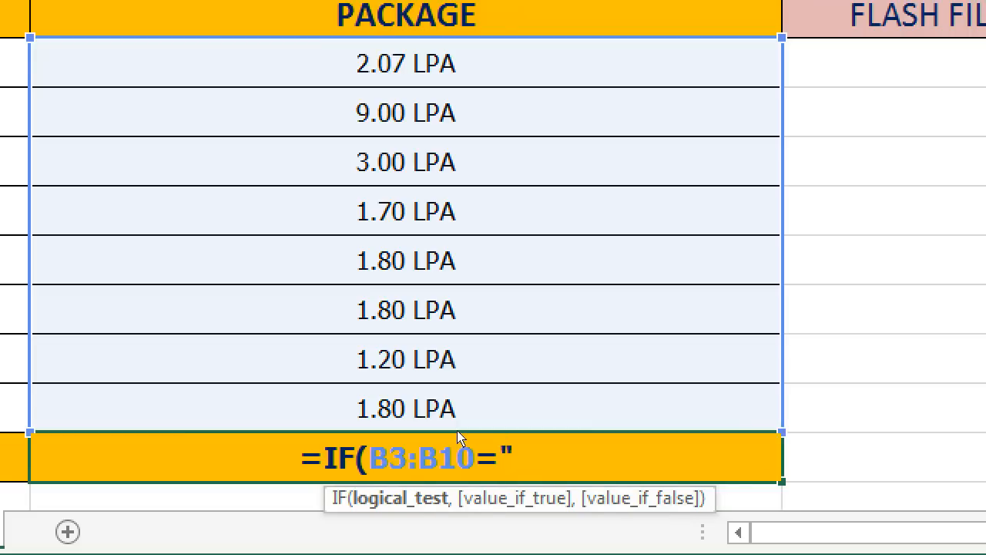
pyautogui.write('0')
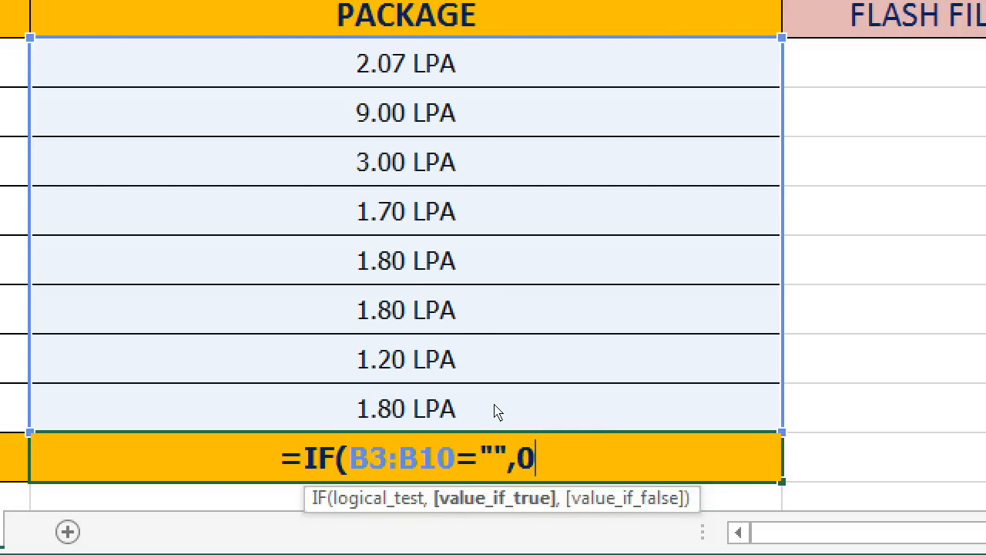
# Complete the IF in B11 to return 0 where the test is true and B3:B10 otherwise
pyautogui.write(',')
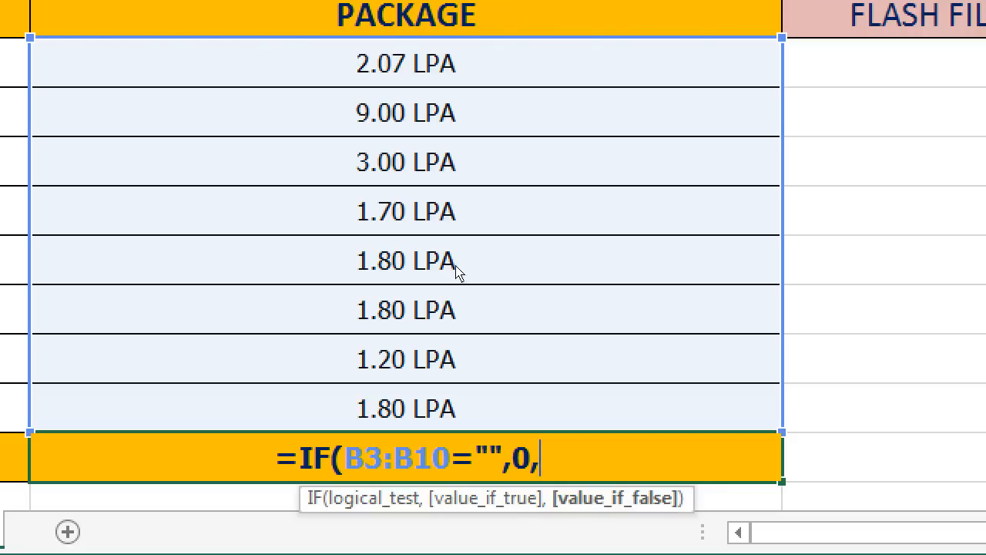
pyautogui.moveTo(458, 66); pyautogui.dragTo(458, 436)
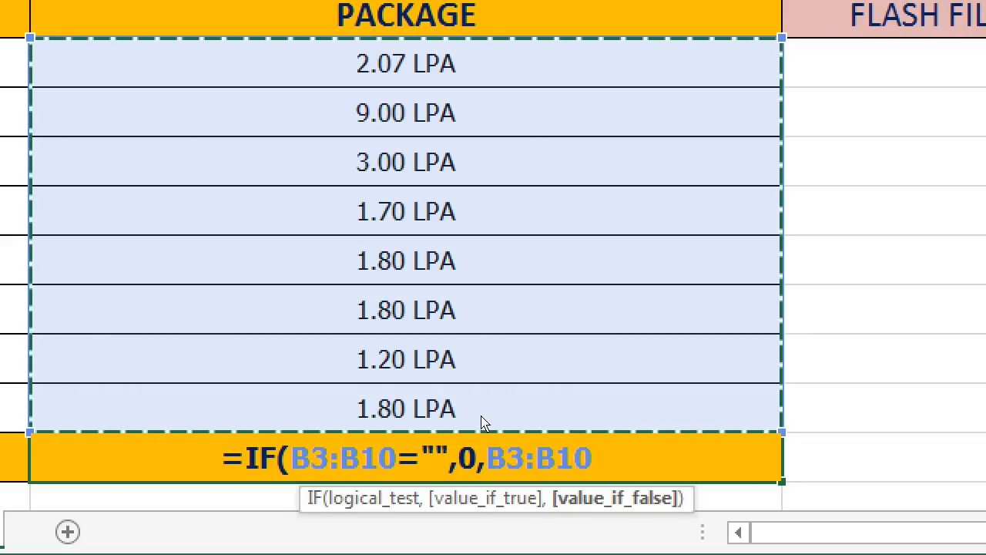
pyautogui.write('),')
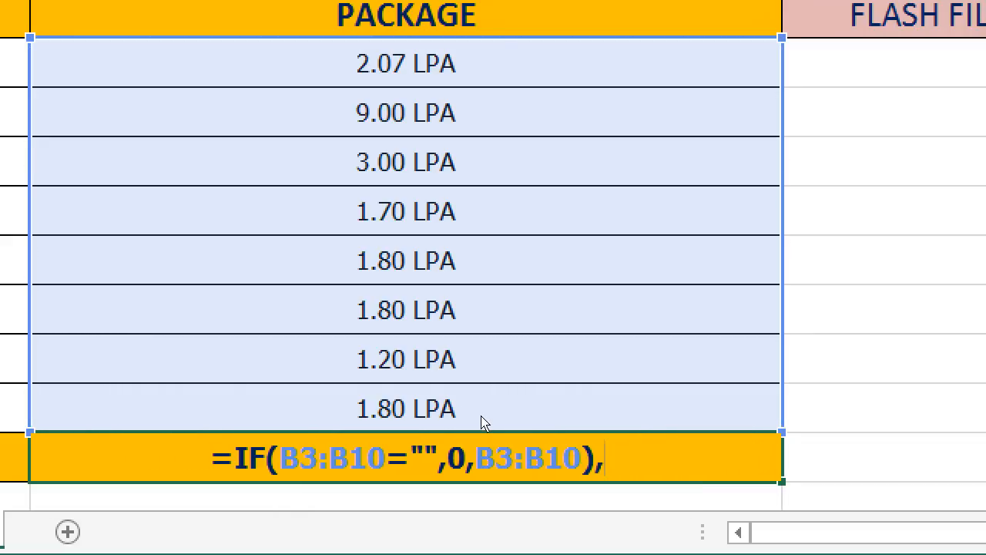
pyautogui.write('4')
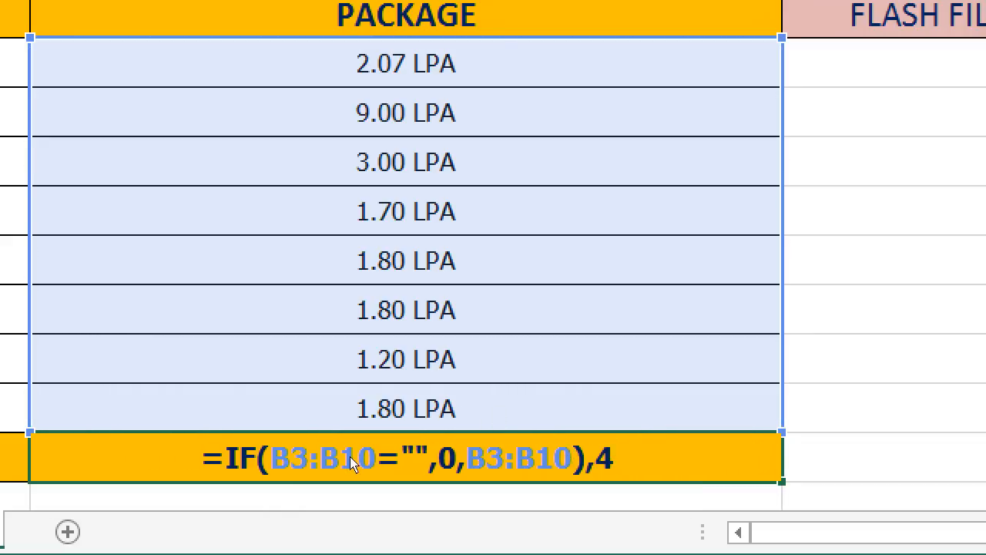
# Wrap the IF in B11 in a LEFT function that extracts 4 characters
pyautogui.click(226, 459)
pyautogui.write('LEFT')
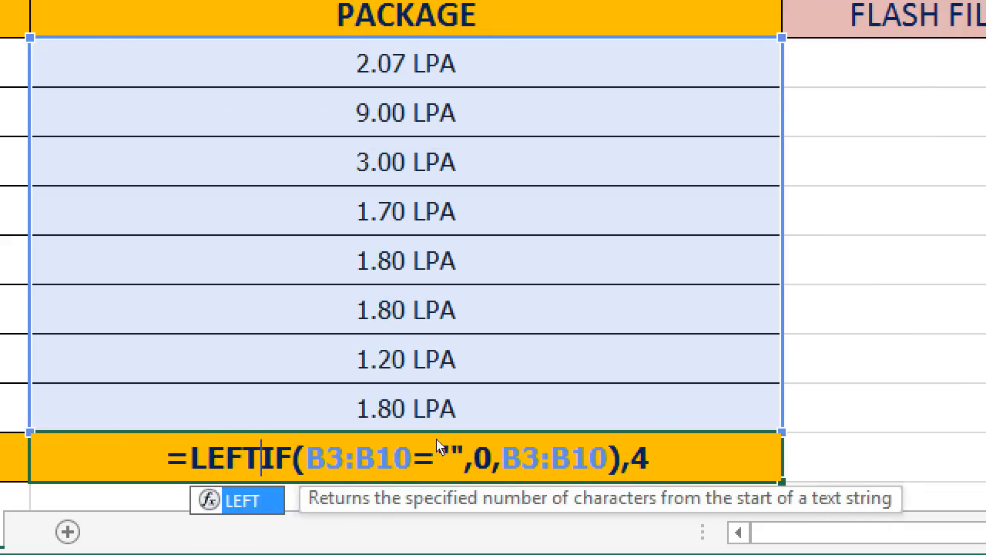
pyautogui.write('(')
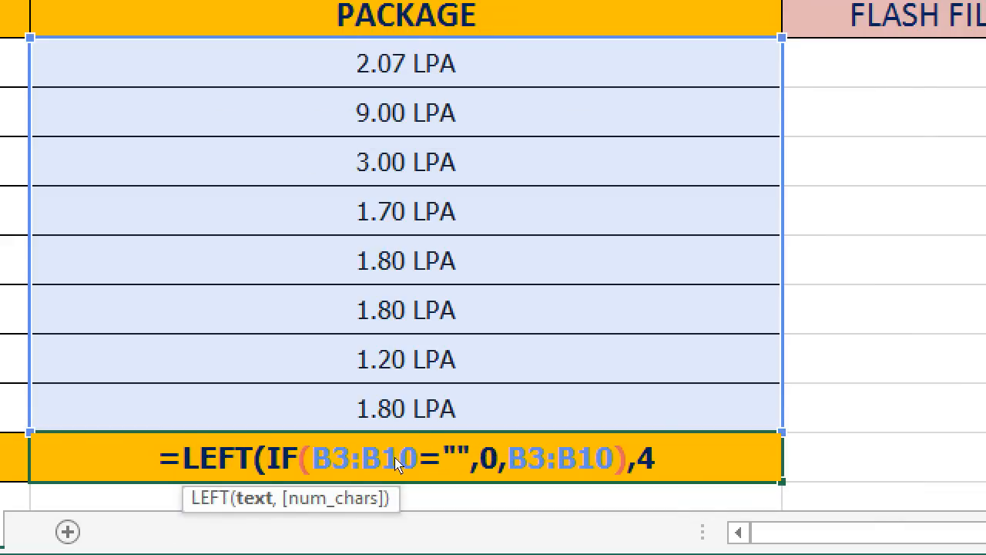
pyautogui.moveTo(268, 460); pyautogui.dragTo(570, 466)
pyautogui.press('End')
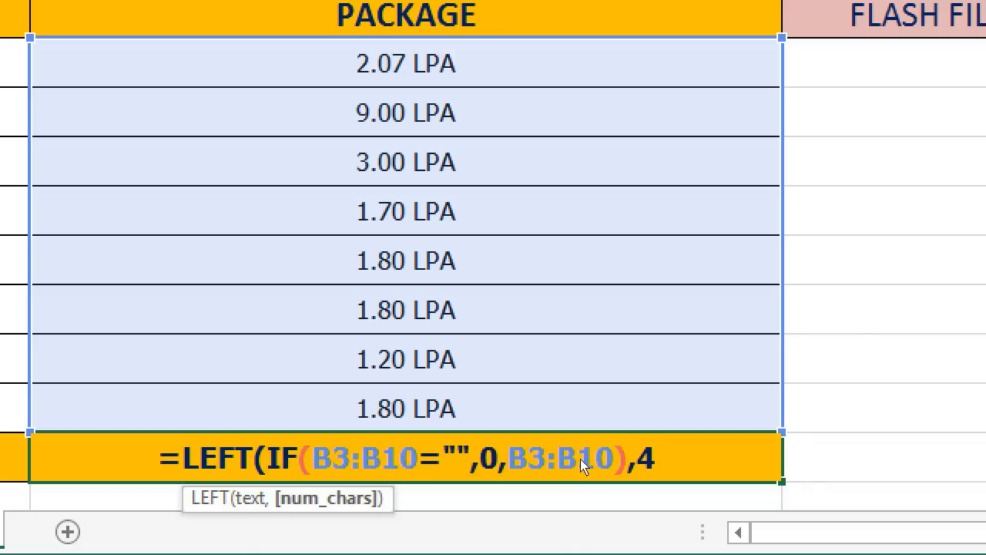
pyautogui.write(')')
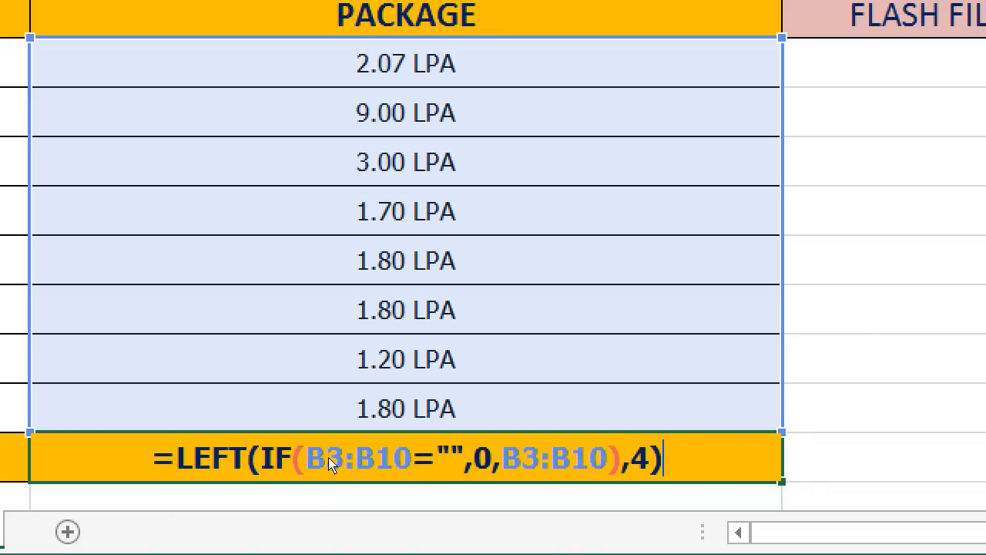
# Enclose the whole LEFT expression in B11 in a SUM function
pyautogui.press('Home')
pyautogui.press('Right')
pyautogui.write('SUM')
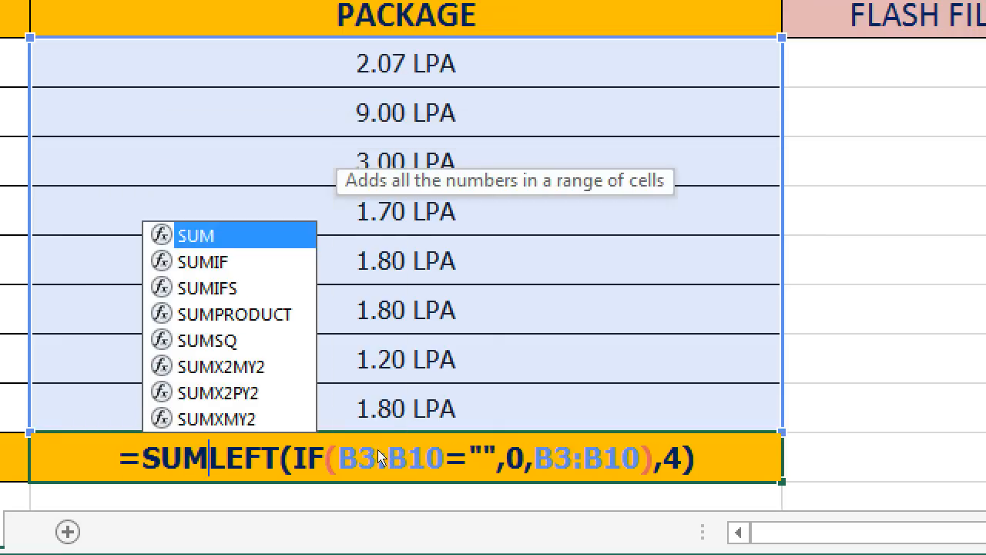
pyautogui.write('(')
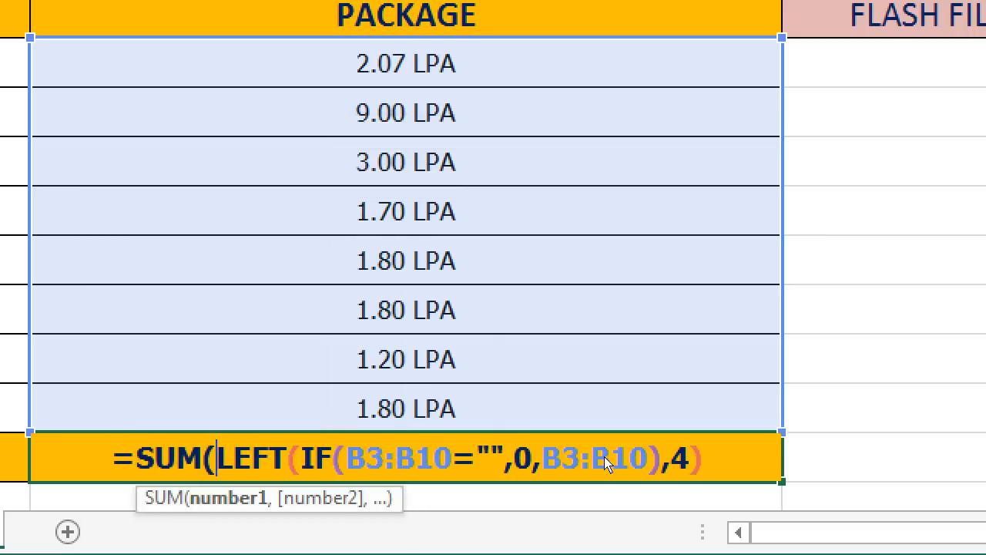
pyautogui.press('End')
pyautogui.write(')')
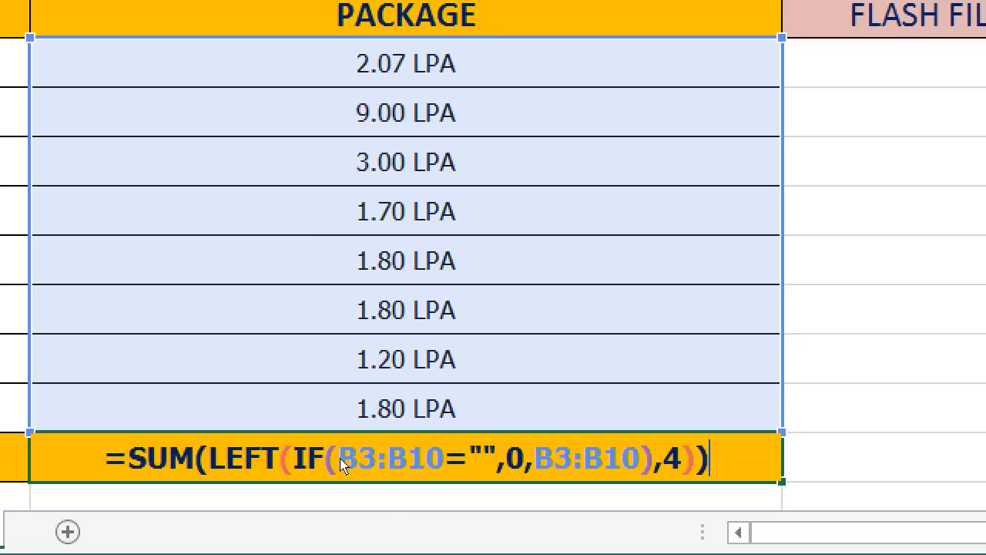
# Insert a double minus (--) before LEFT inside the SUM and enter the B11 formula as an array formula
pyautogui.press('Home')
pyautogui.press('Right')
pyautogui.press('Right')
pyautogui.press('Right')
pyautogui.press('Right')
pyautogui.press('Right')
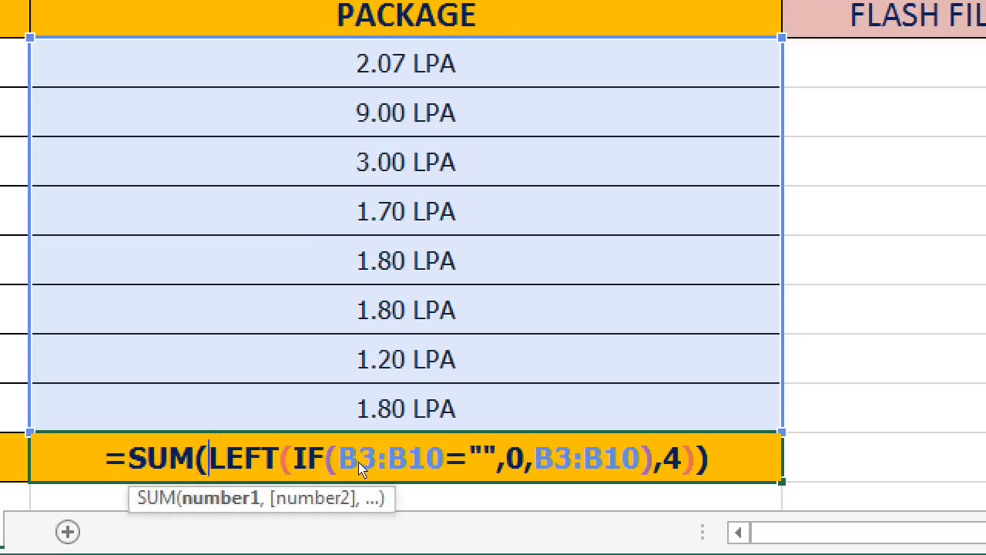
pyautogui.write('--')
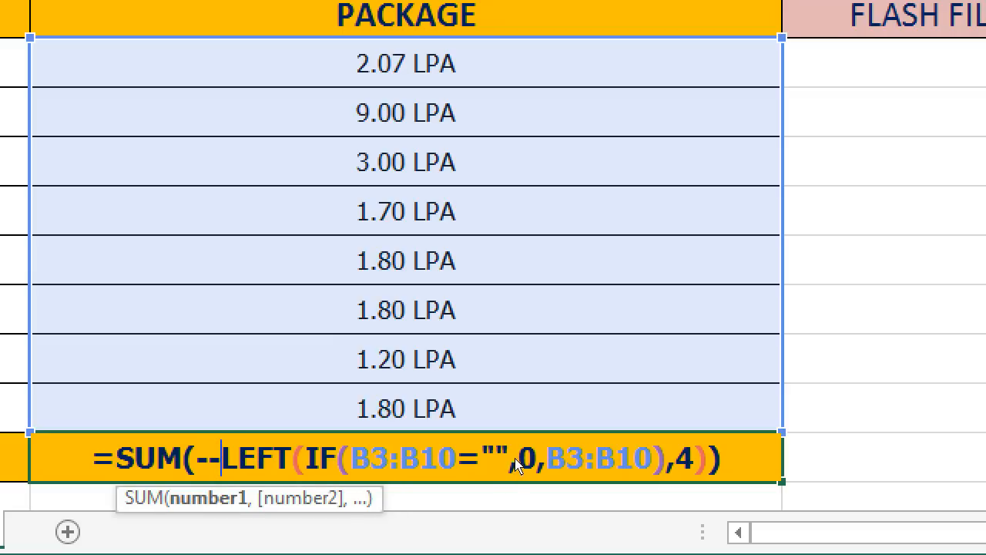
pyautogui.moveTo(546, 457); pyautogui.dragTo(559, 456)
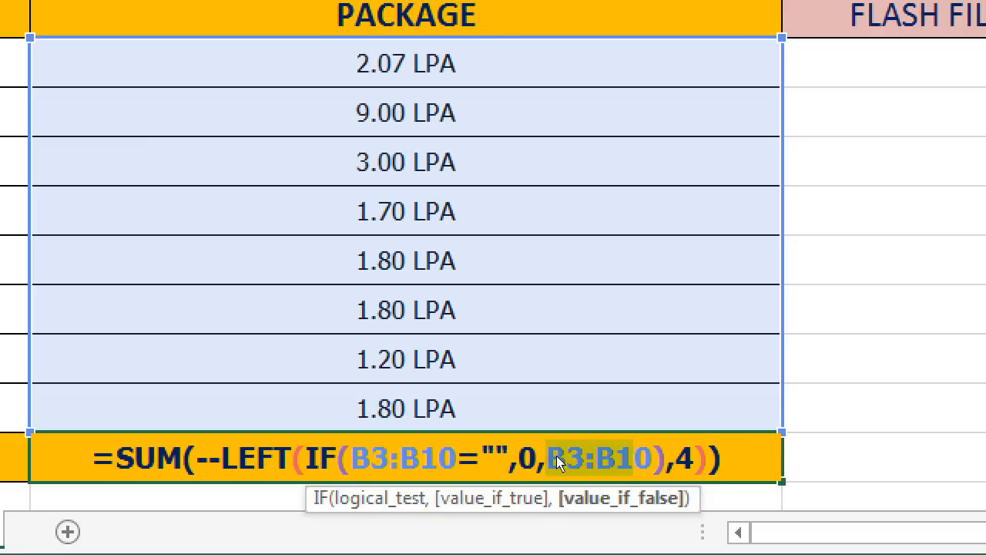
pyautogui.hotkey('ctrl', 'shift', 'Return')
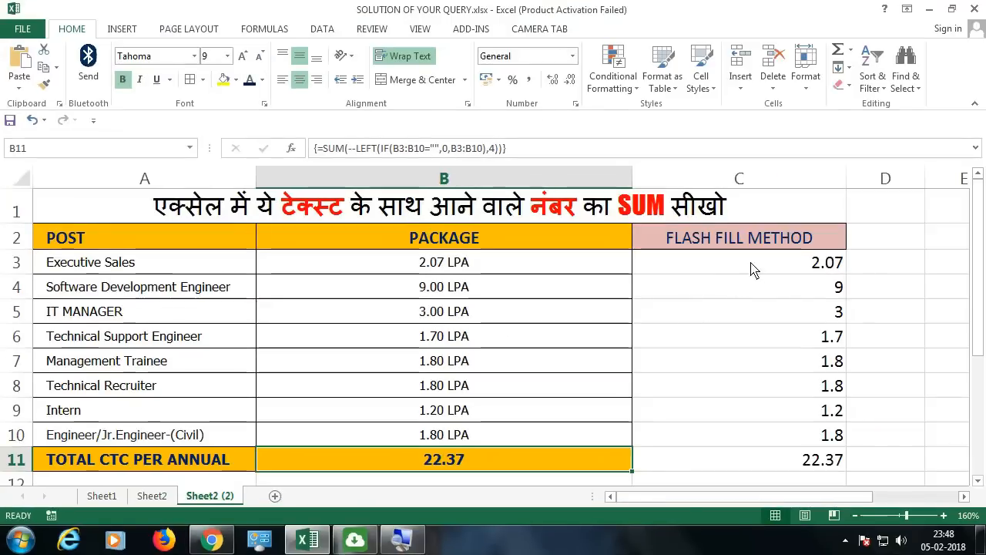
# Clear the Flash Fill results in C3:C11 and enter =LEFT(B3,4) in C3
pyautogui.moveTo(750, 266); pyautogui.dragTo(773, 460)
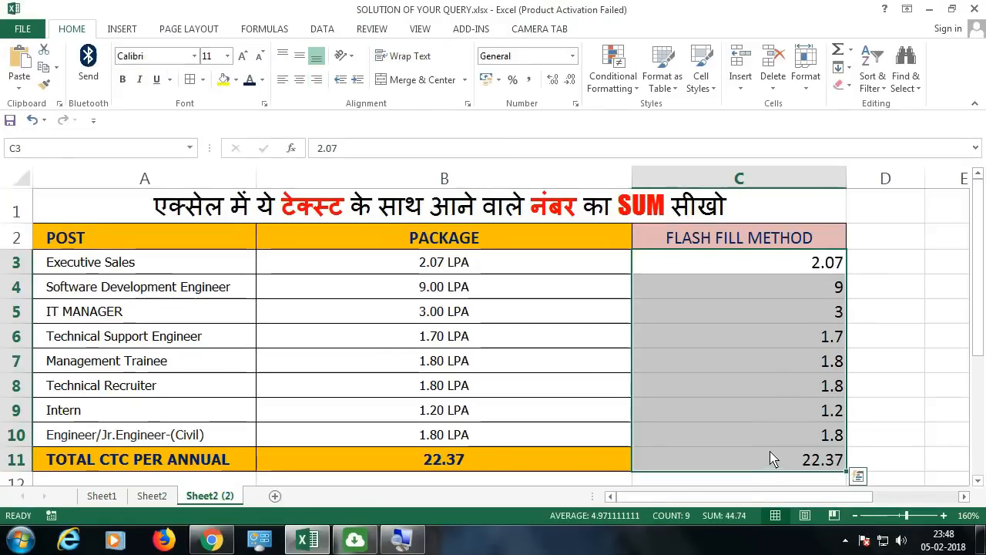
pyautogui.press('Delete')
pyautogui.click(757, 276)
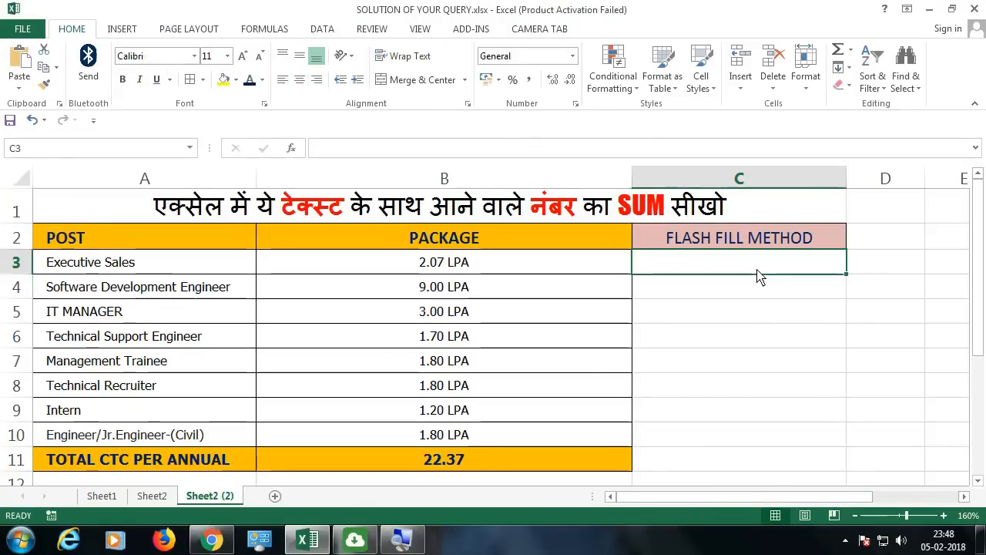
pyautogui.write('=LEFT(')
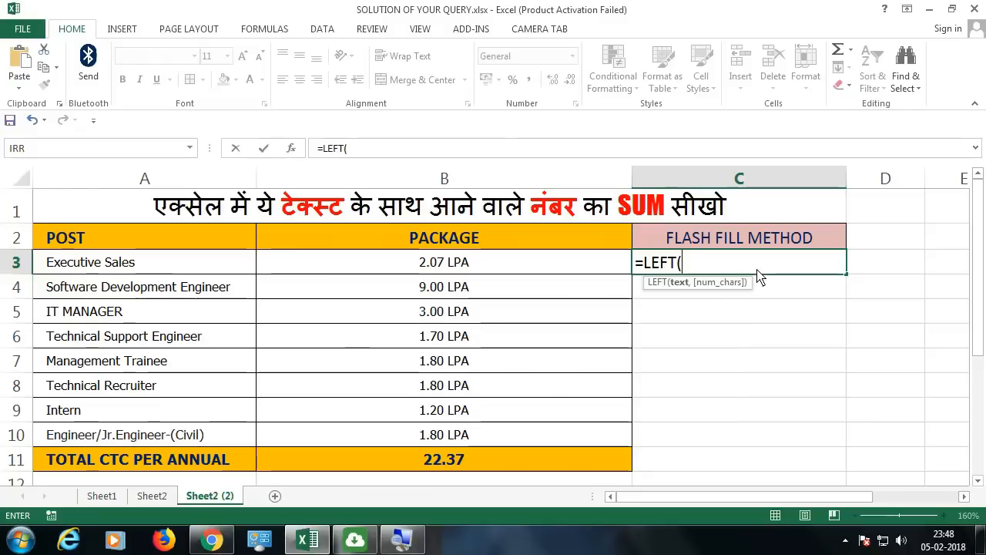
pyautogui.write('(')
pyautogui.click(593, 266)
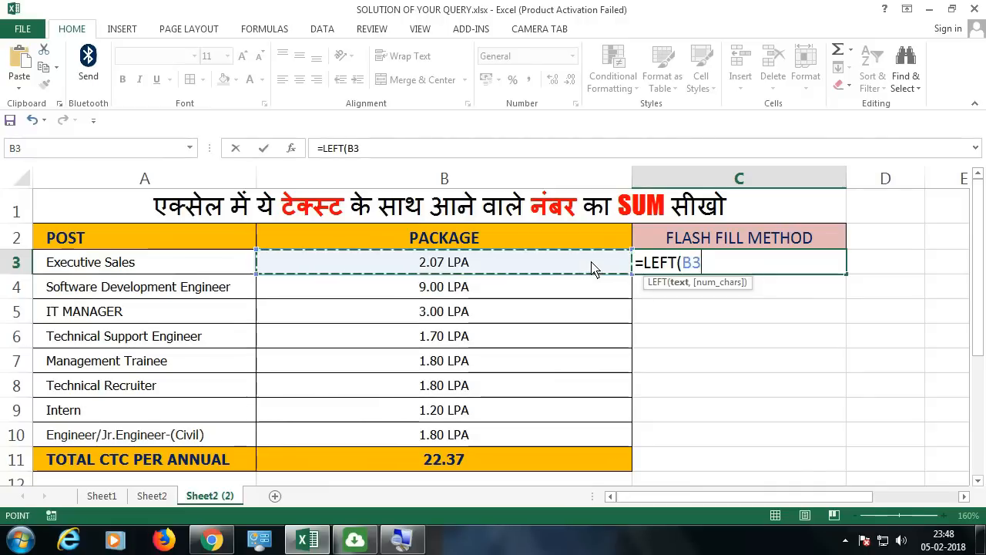
pyautogui.write(',4')
pyautogui.press('Return')
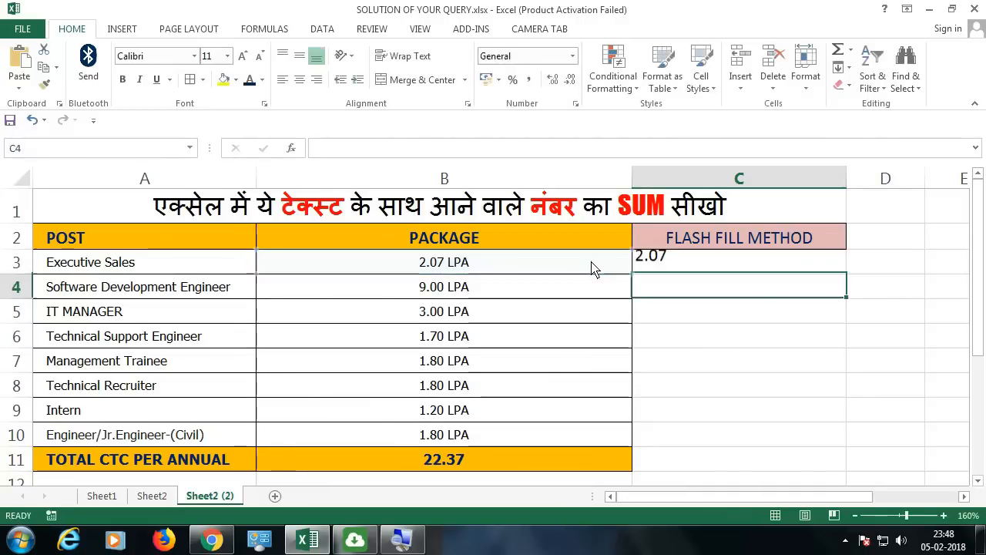
# Insert a double minus before LEFT in C3 so the formula reads =--LEFT(B3,4)
pyautogui.click(673, 267)
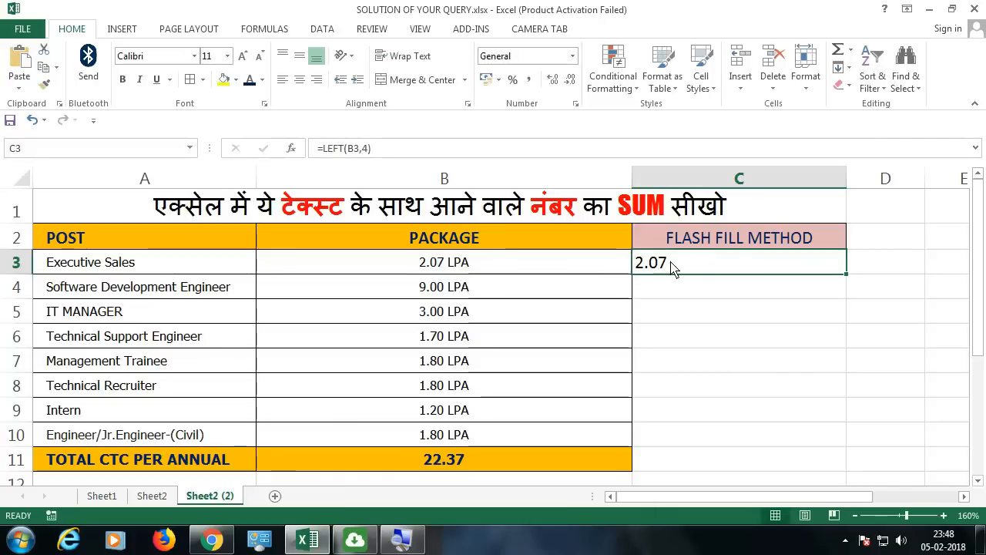
pyautogui.doubleClick(664, 266)
pyautogui.click(645, 264)
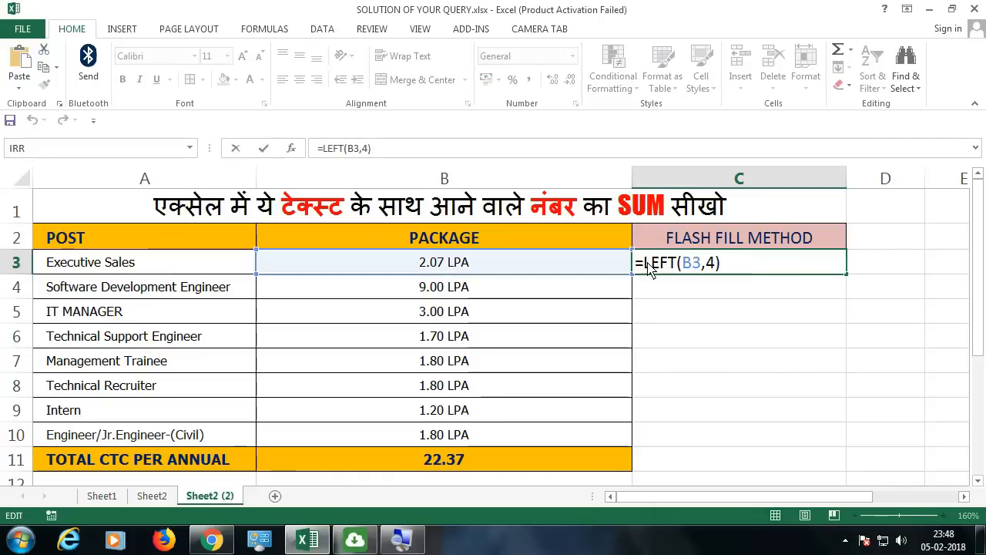
pyautogui.write('--')
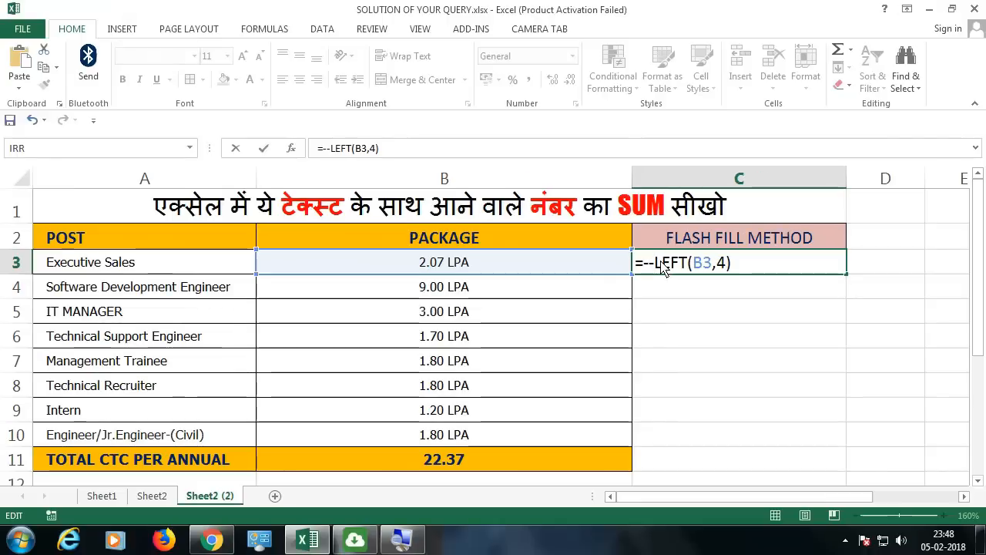
pyautogui.press('Return')
pyautogui.click(743, 257)
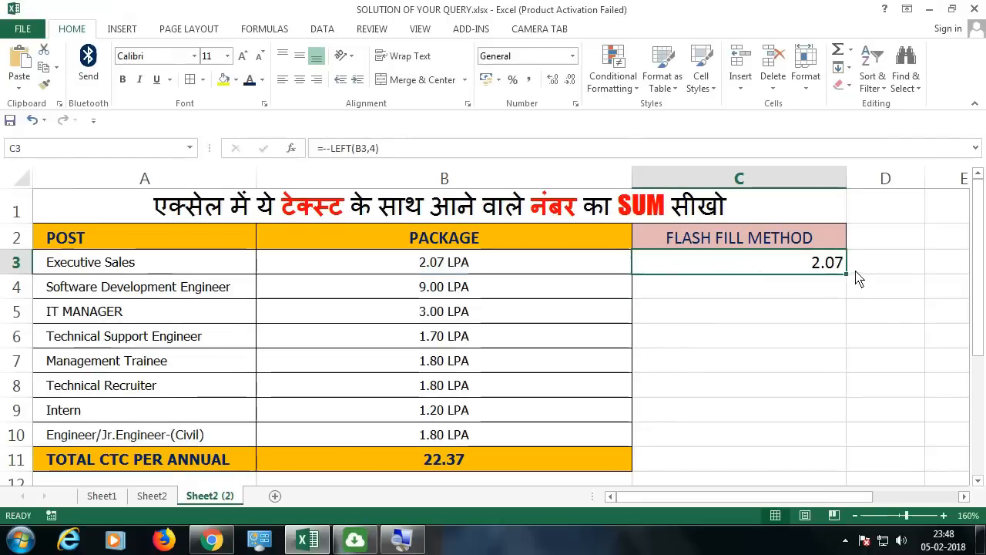
# Fill the C3 formula down to C10 and total the column in C11 with AutoSum
pyautogui.moveTo(845, 274); pyautogui.dragTo(822, 445)
pyautogui.click(803, 461)
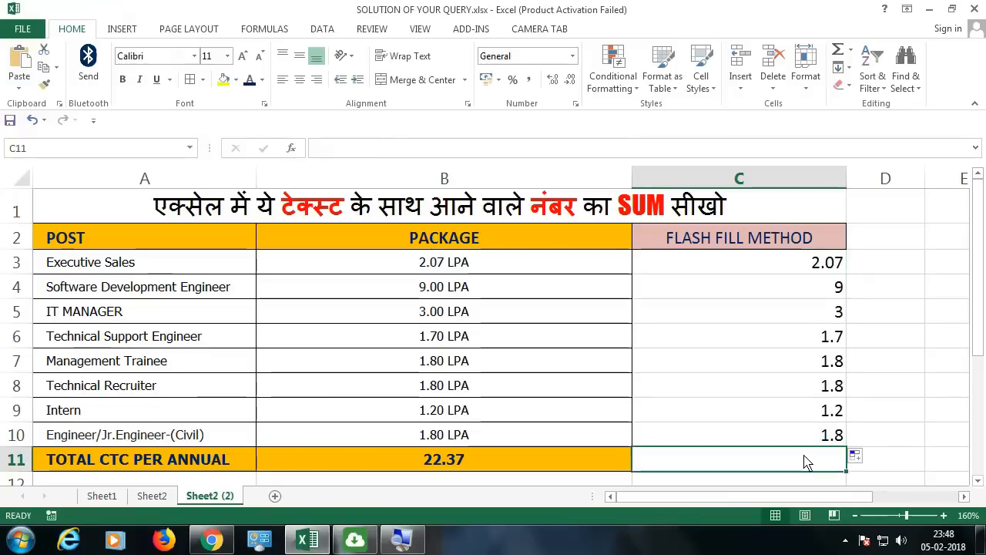
pyautogui.hotkey('alt', '=')
pyautogui.press('Return')
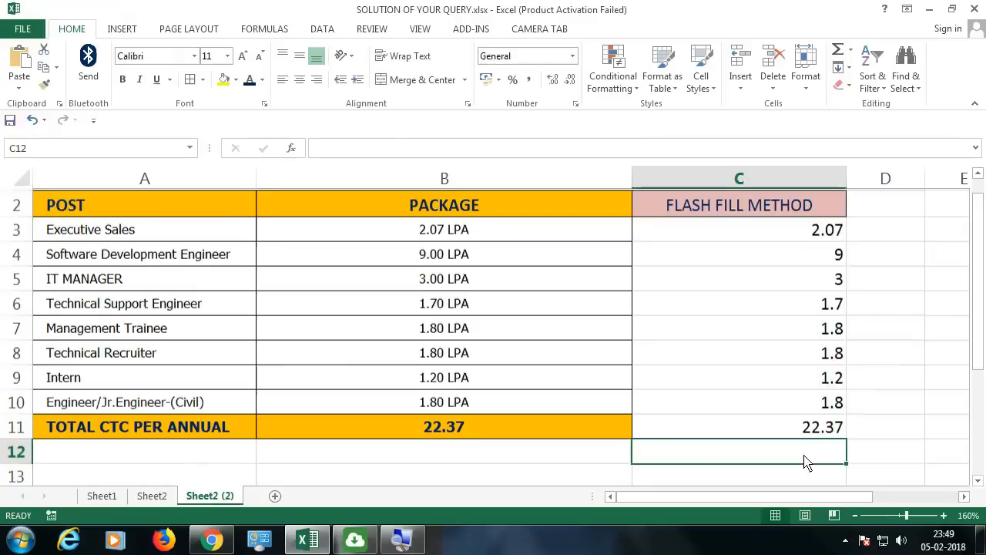
# Inspect the formulas in the column total C11 and in C3 without changing them
pyautogui.doubleClick(800, 433)
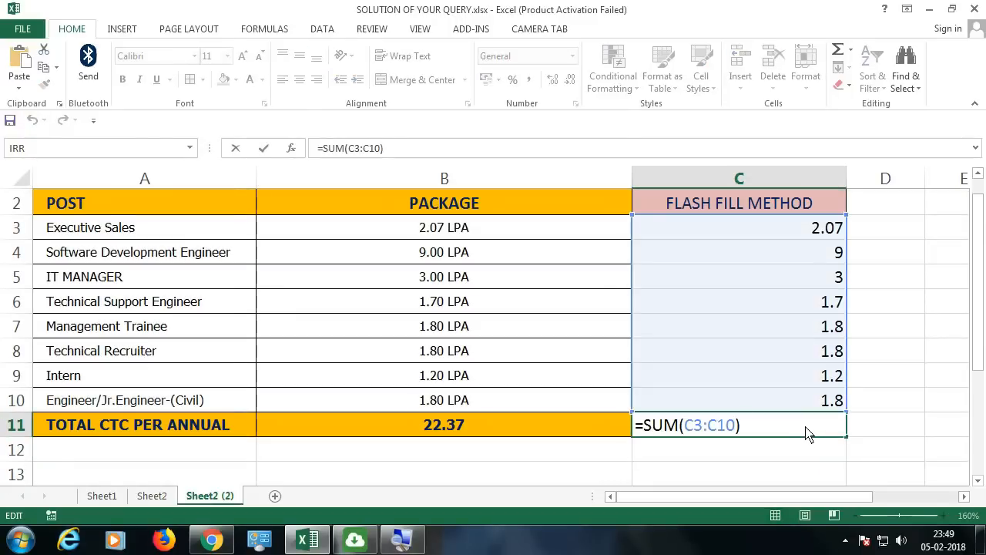
pyautogui.press('Escape')
pyautogui.doubleClick(771, 233)
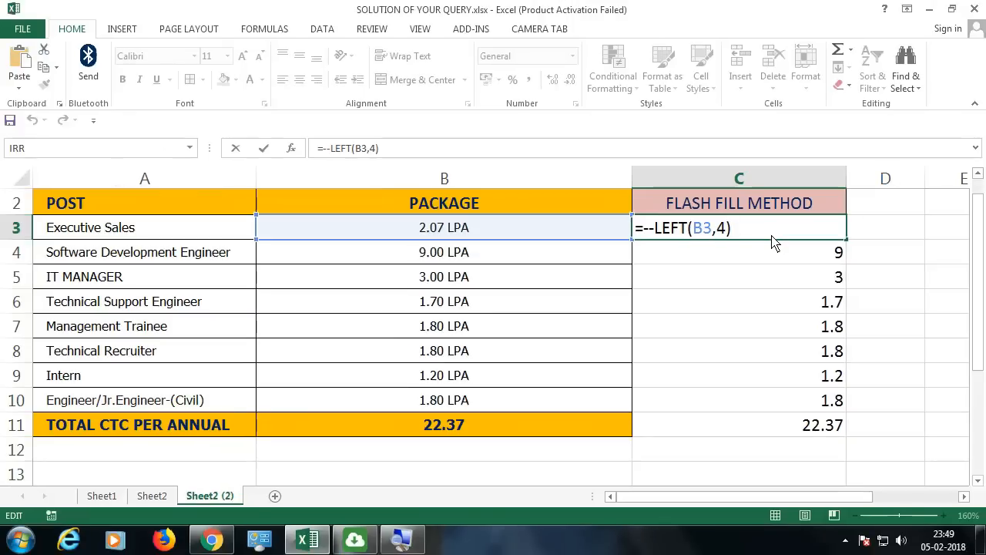
pyautogui.hotkey('ctrl', 'Return')
# Append &" LPA" to the end of the SUM formula in B11 and enter it as an array formula
pyautogui.doubleClick(437, 421)
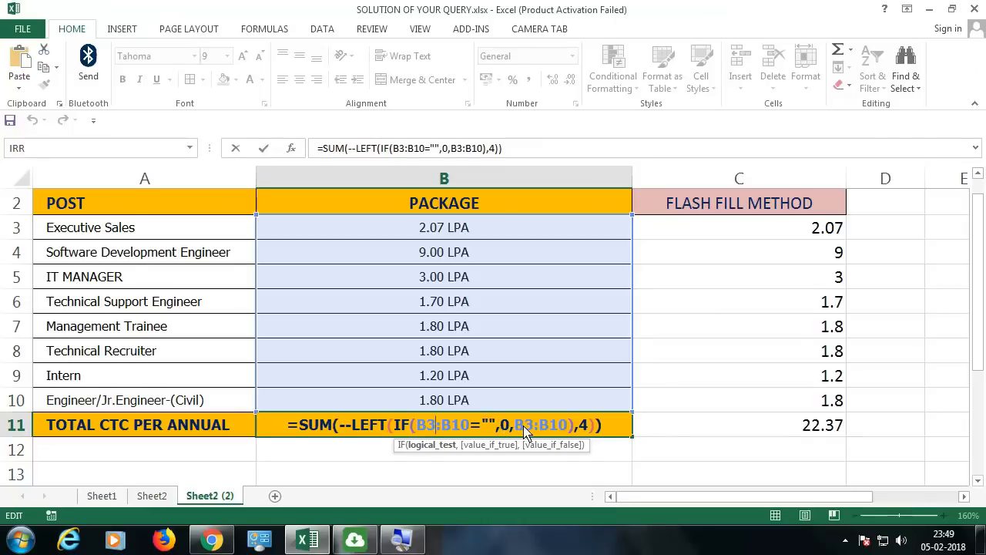
pyautogui.click(524, 426)
pyautogui.click(603, 426)
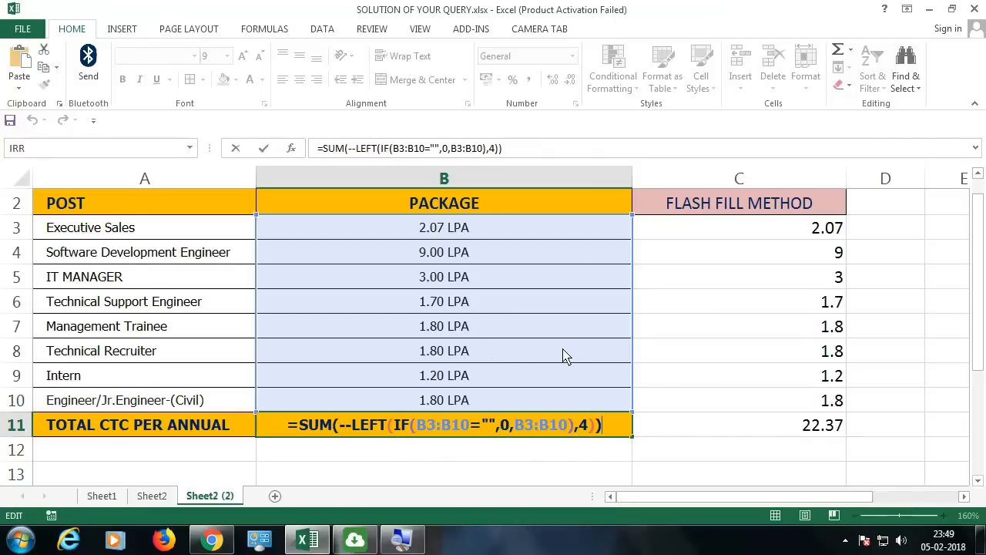
pyautogui.write('&')
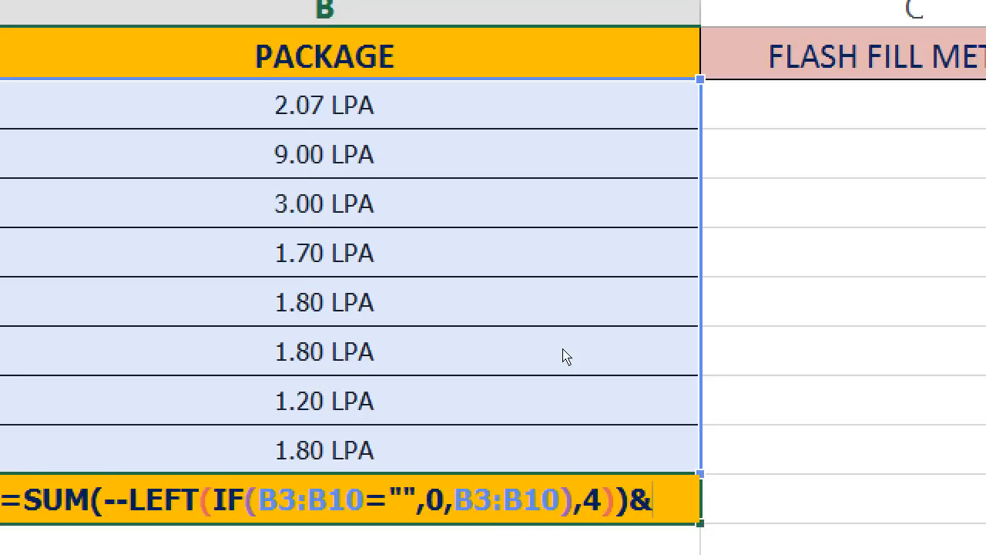
pyautogui.write('" l')
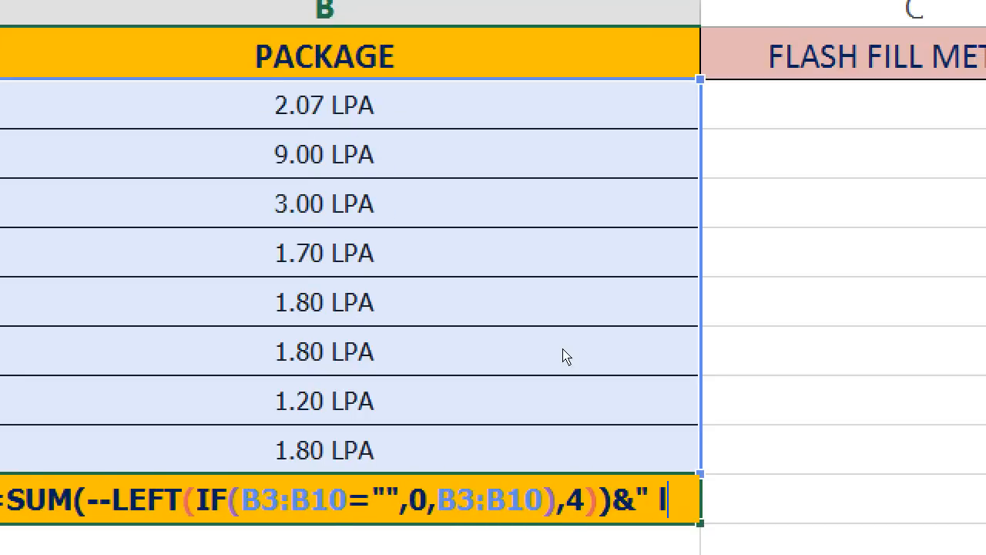
pyautogui.write('pa')
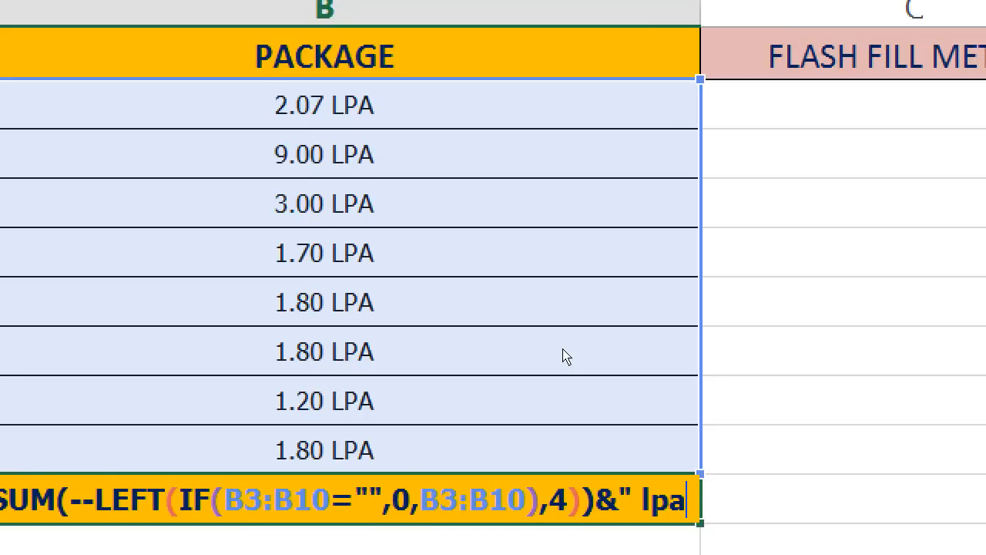
pyautogui.press('BackSpace')
pyautogui.press('BackSpace')
pyautogui.press('BackSpace')
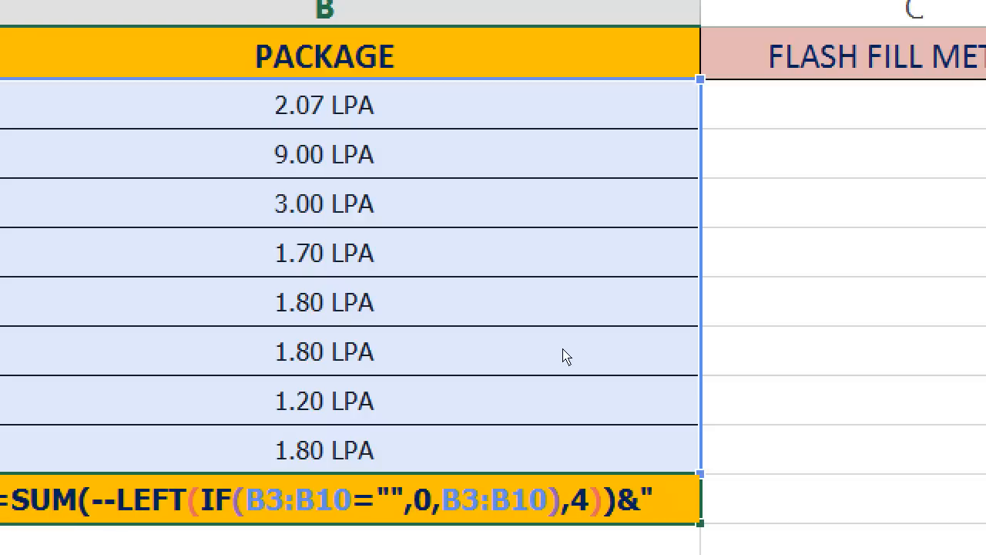
pyautogui.write('LPA"')
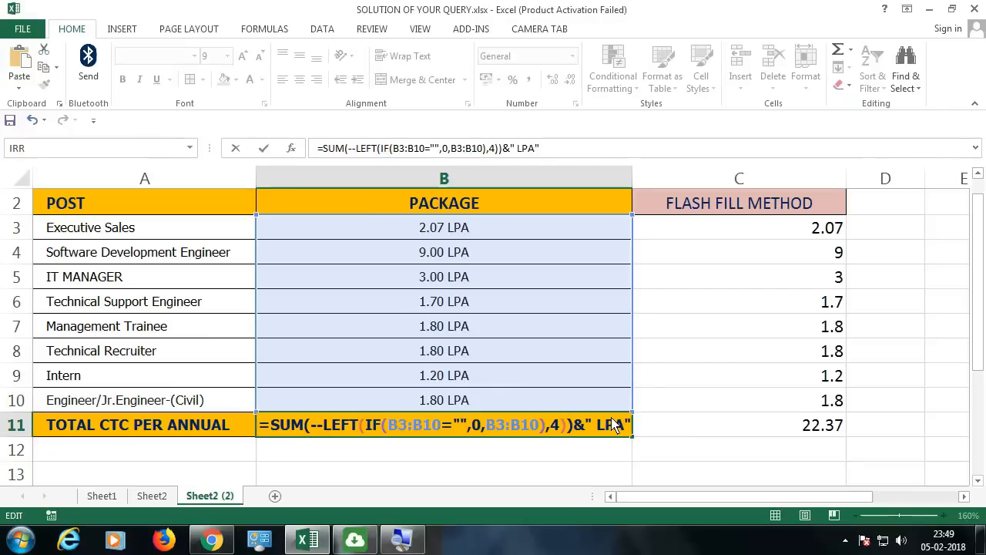
pyautogui.hotkey('ctrl', 'shift', 'Return')
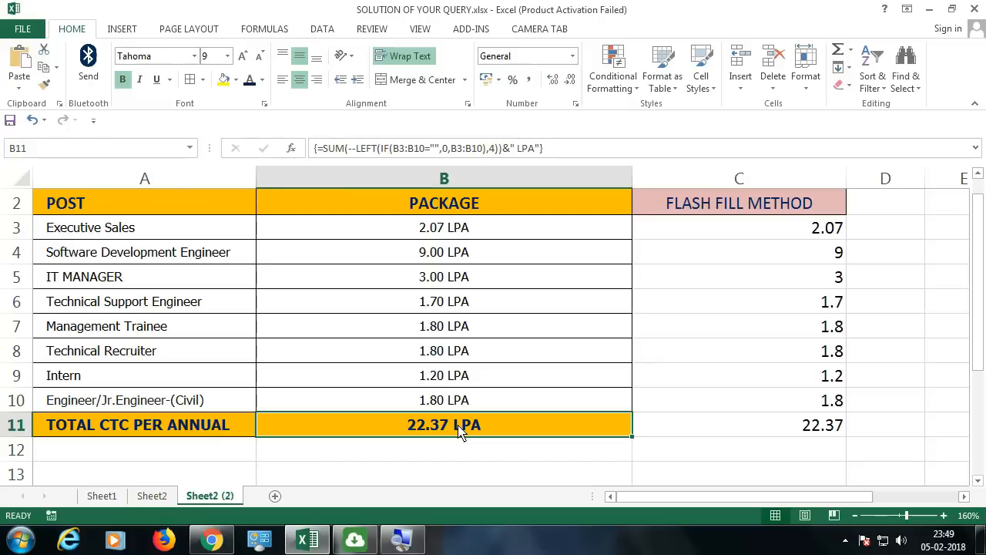
pyautogui.doubleClick(459, 431)
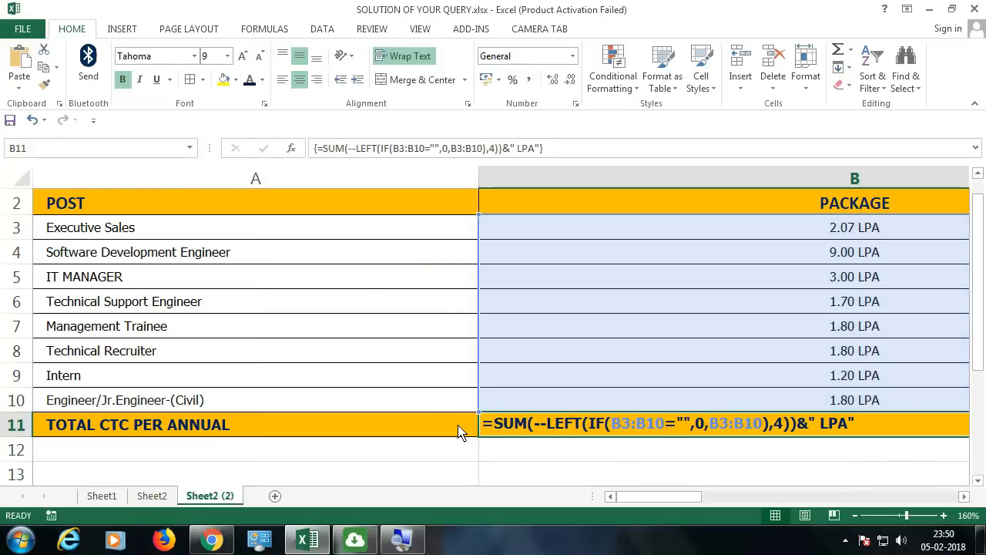
pyautogui.press('Escape')
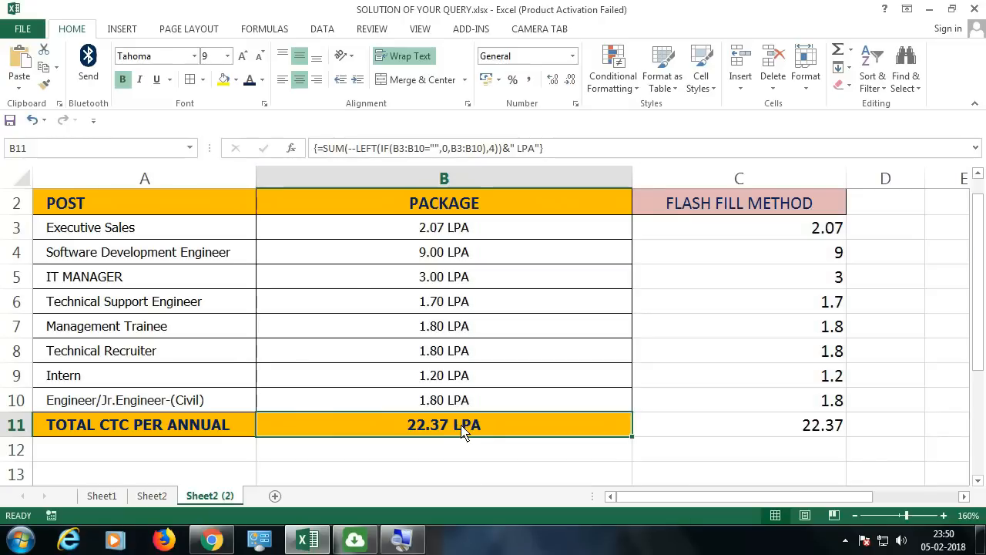